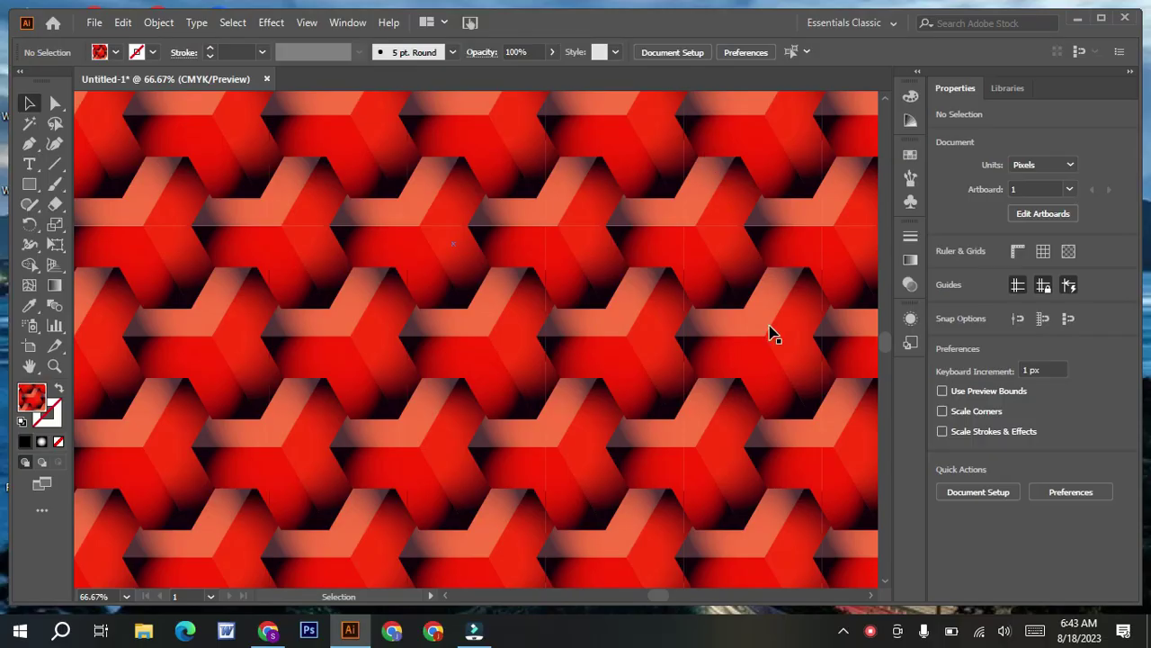
Zoom out and delete the finished pattern-filled rectangle, leaving a blank white artboard
{"action": "key", "text": "ctrl+minus"}
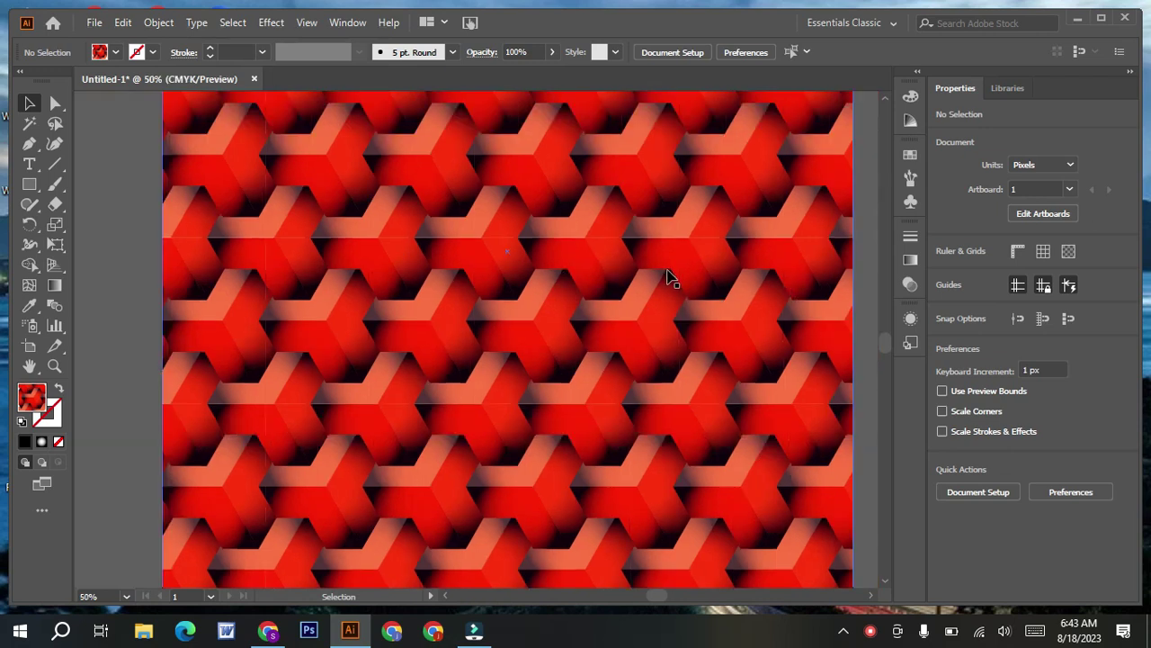
{"action": "key", "text": "ctrl+minus"}
{"action": "left_click", "coordinate": [870, 596]}
{"action": "left_click", "coordinate": [423, 288]}
{"action": "key", "text": "Delete"}
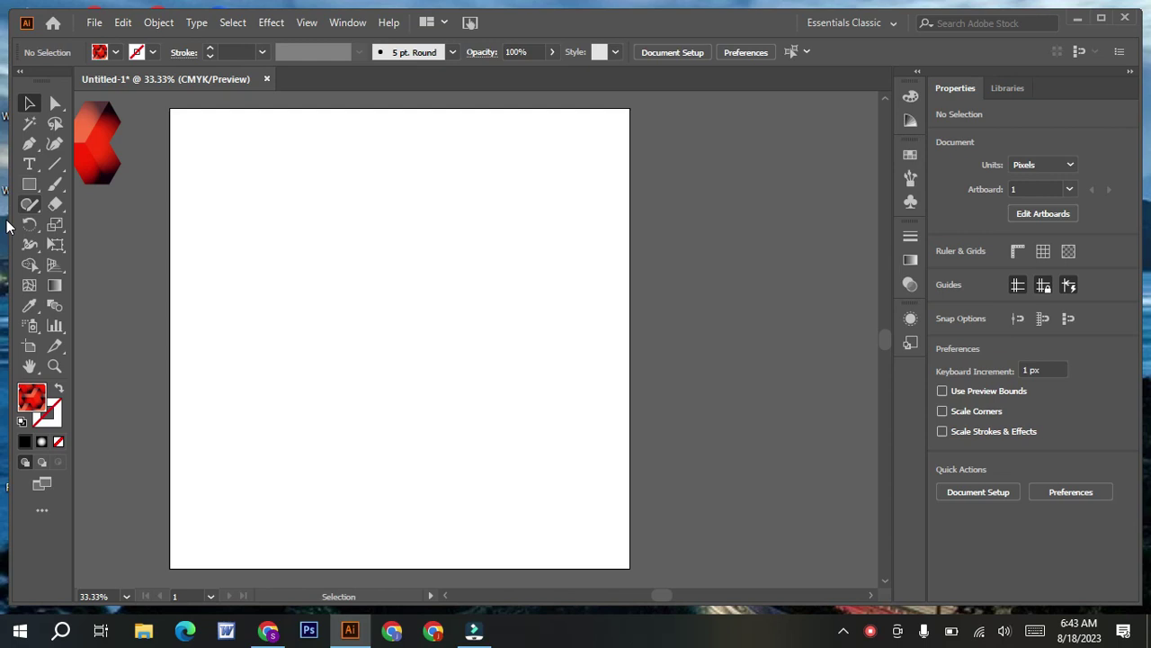
Draw a six-sided polygon with a 75 px radius on the artboard
{"action": "left_click_drag", "start_coordinate": [29, 183], "coordinate": [99, 243]}
{"action": "left_click", "coordinate": [392, 283]}
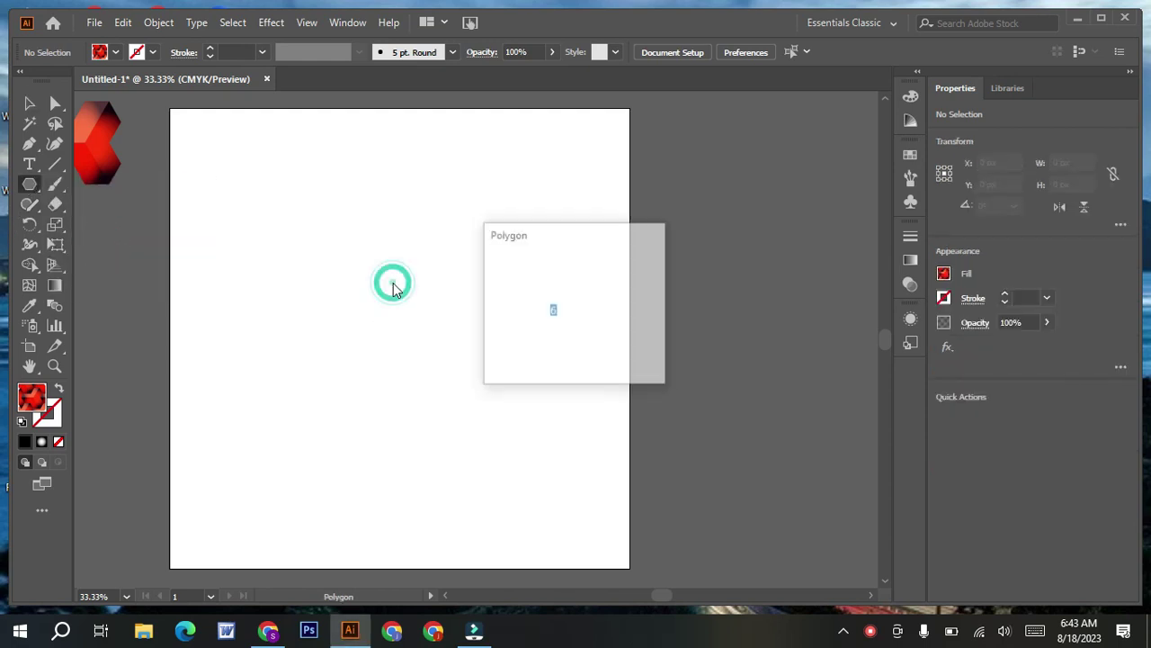
{"action": "left_click", "coordinate": [546, 274]}
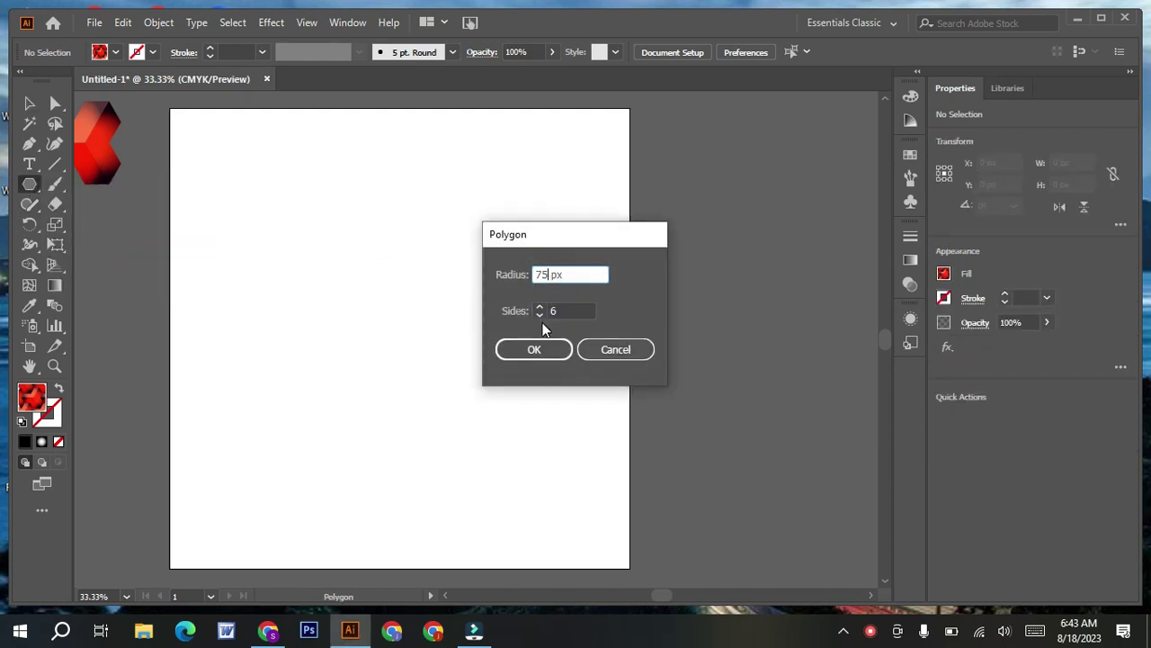
{"action": "left_click", "coordinate": [534, 349]}
{"action": "key", "text": "ctrl+equal"}
{"action": "key", "text": "ctrl+equal"}
{"action": "left_click", "coordinate": [298, 257]}
Select the new hexagon and exit Isolation Mode
{"action": "left_click_drag", "start_coordinate": [251, 192], "coordinate": [733, 554]}
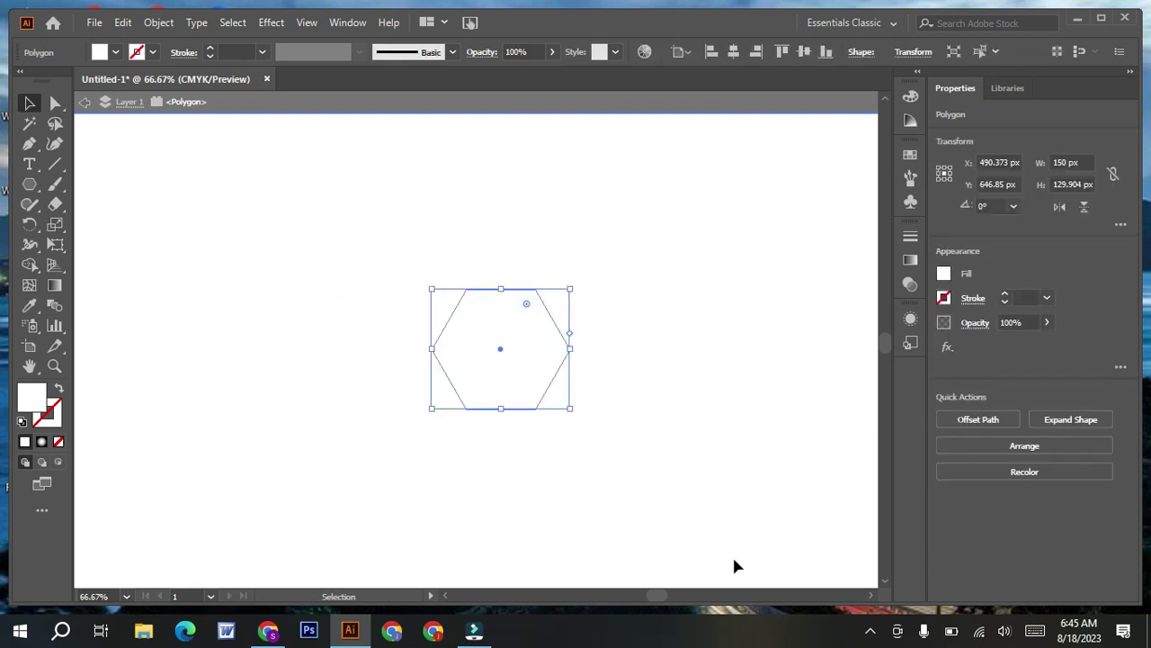
{"action": "right_click", "coordinate": [766, 339]}
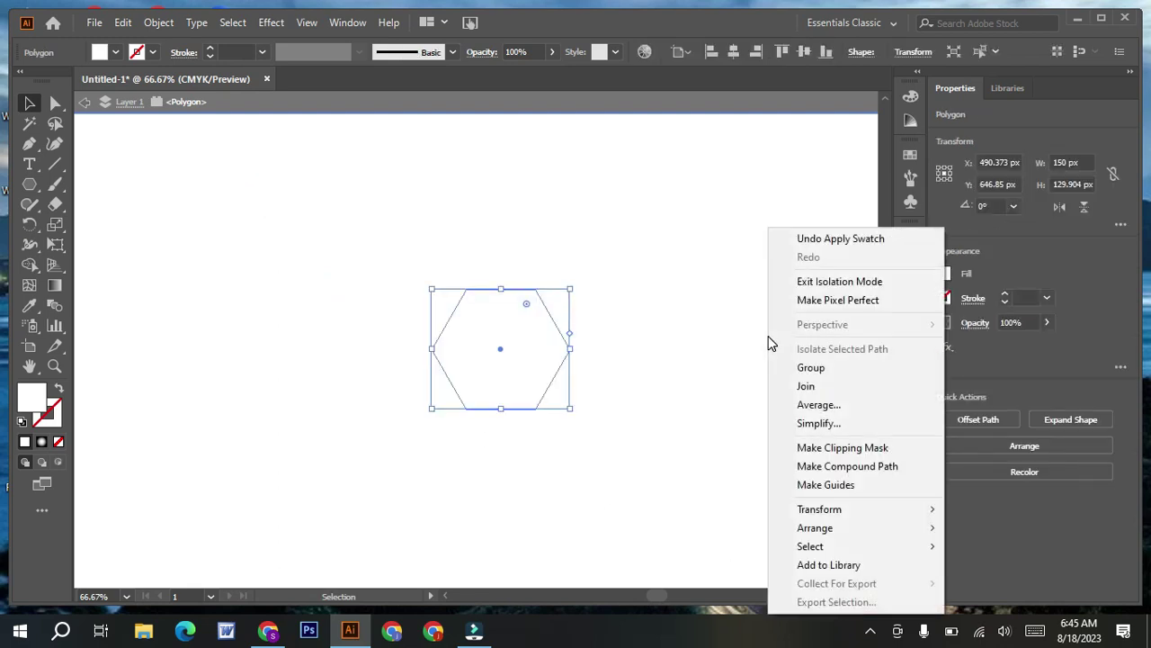
{"action": "left_click", "coordinate": [803, 280]}
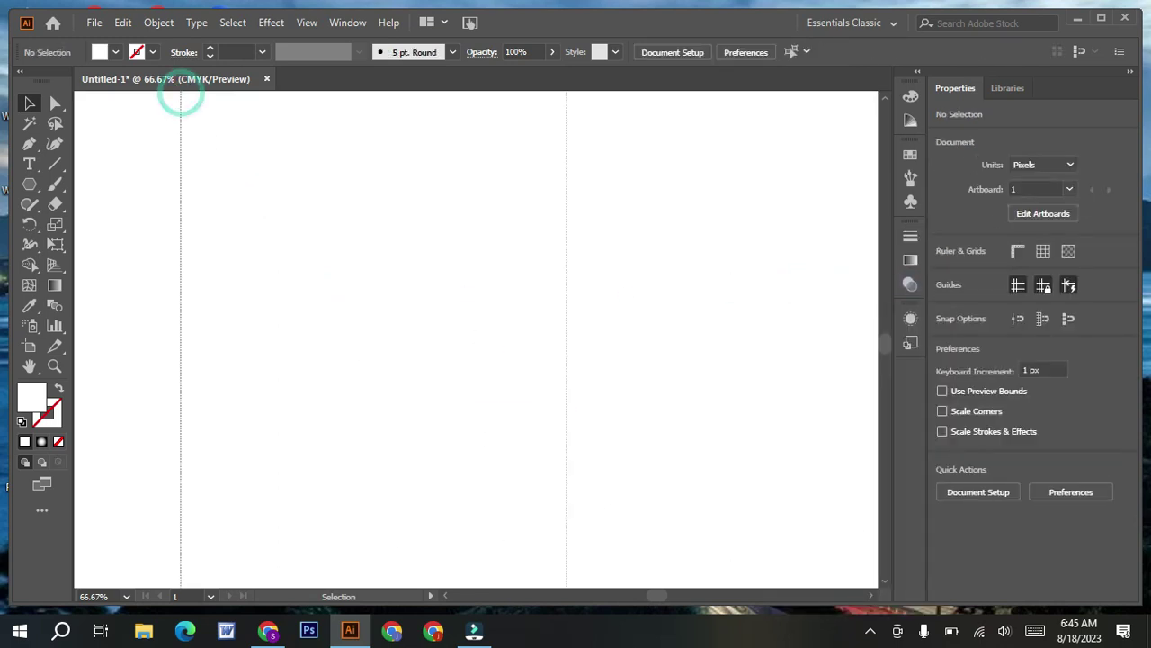
Create another six-sided hexagon with a 75 px radius on the artboard
{"action": "left_click", "coordinate": [859, 520]}
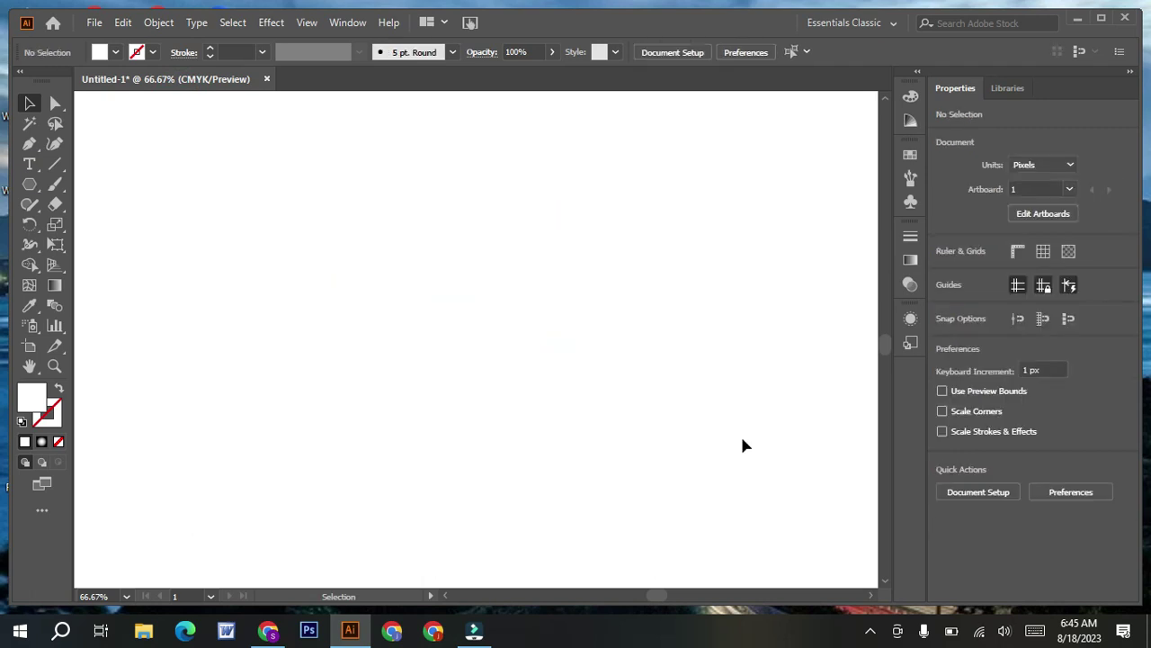
{"action": "left_click", "coordinate": [31, 185]}
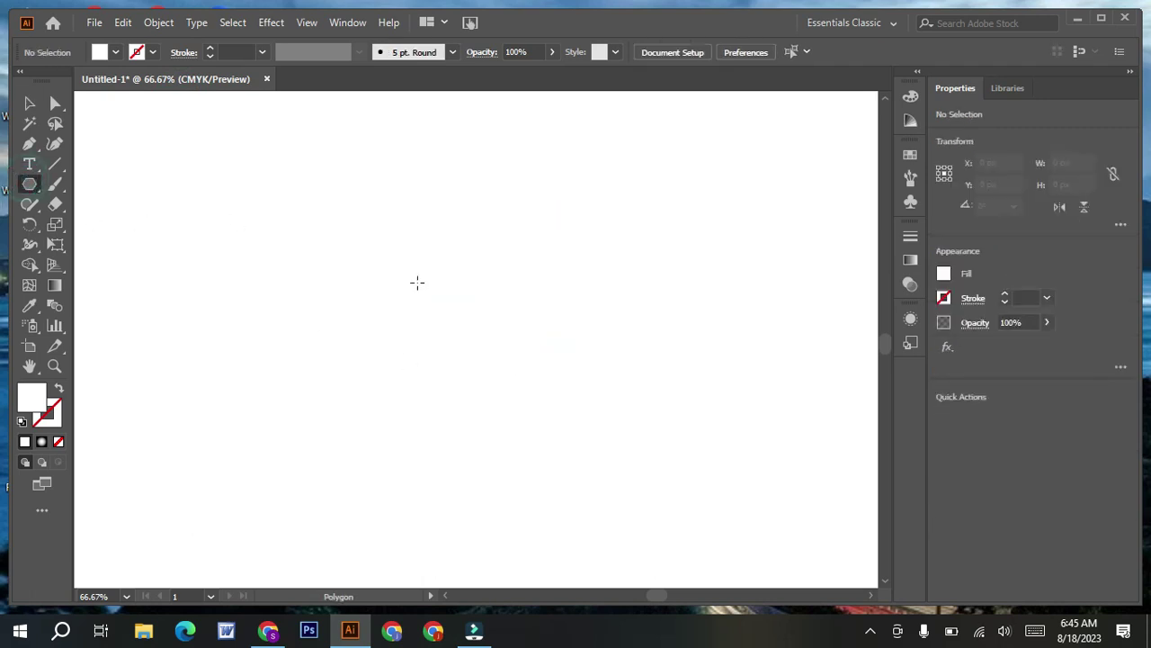
{"action": "left_click", "coordinate": [417, 283]}
{"action": "key", "text": "shift+Tab"}
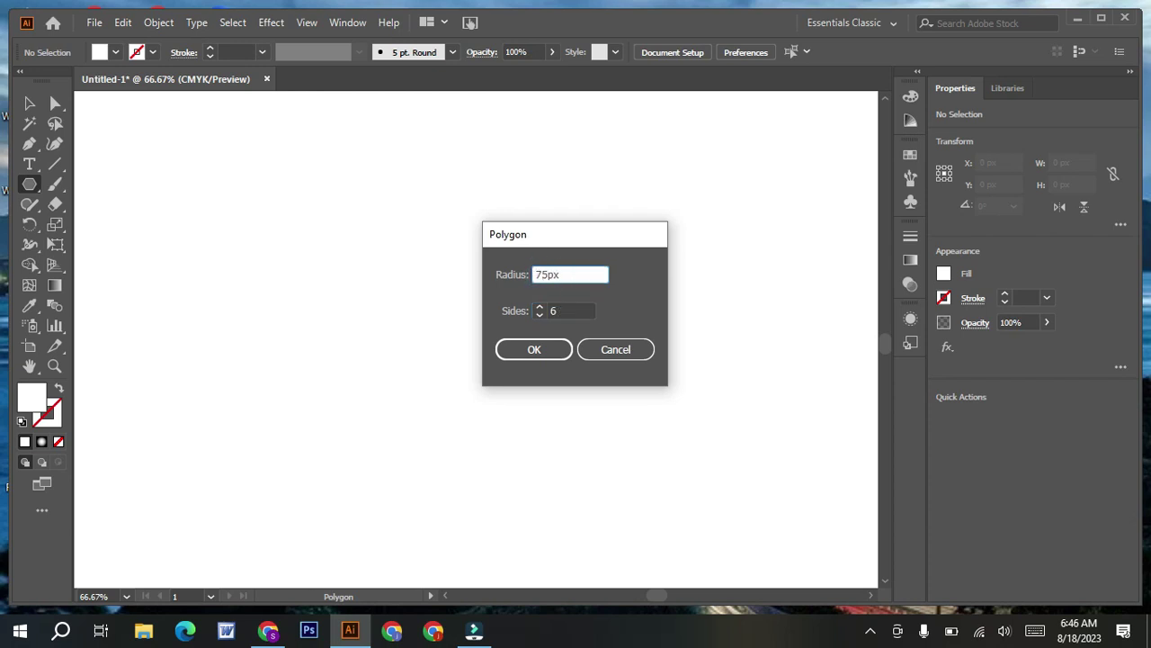
{"action": "left_click", "coordinate": [538, 350]}
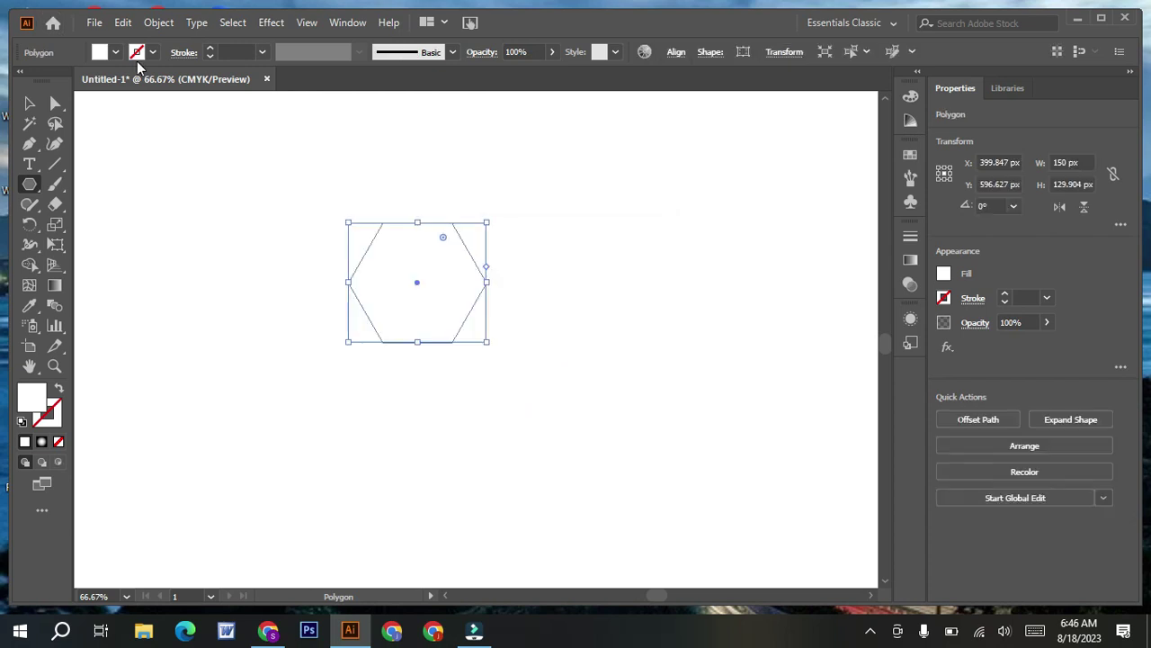
Give the hexagon a black 1 pt stroke
{"action": "left_click", "coordinate": [136, 52]}
{"action": "left_click", "coordinate": [45, 81]}
{"action": "left_click", "coordinate": [128, 278]}
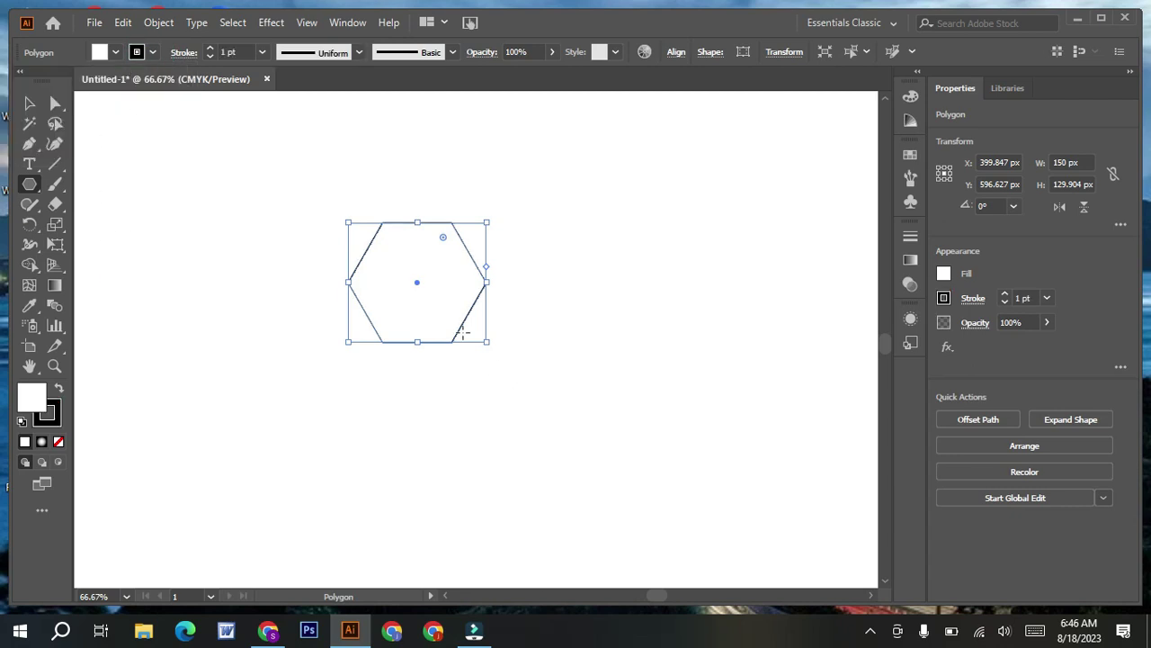
{"action": "scroll", "coordinate": [550, 378], "scroll_direction": "up", "scroll_amount": 1}
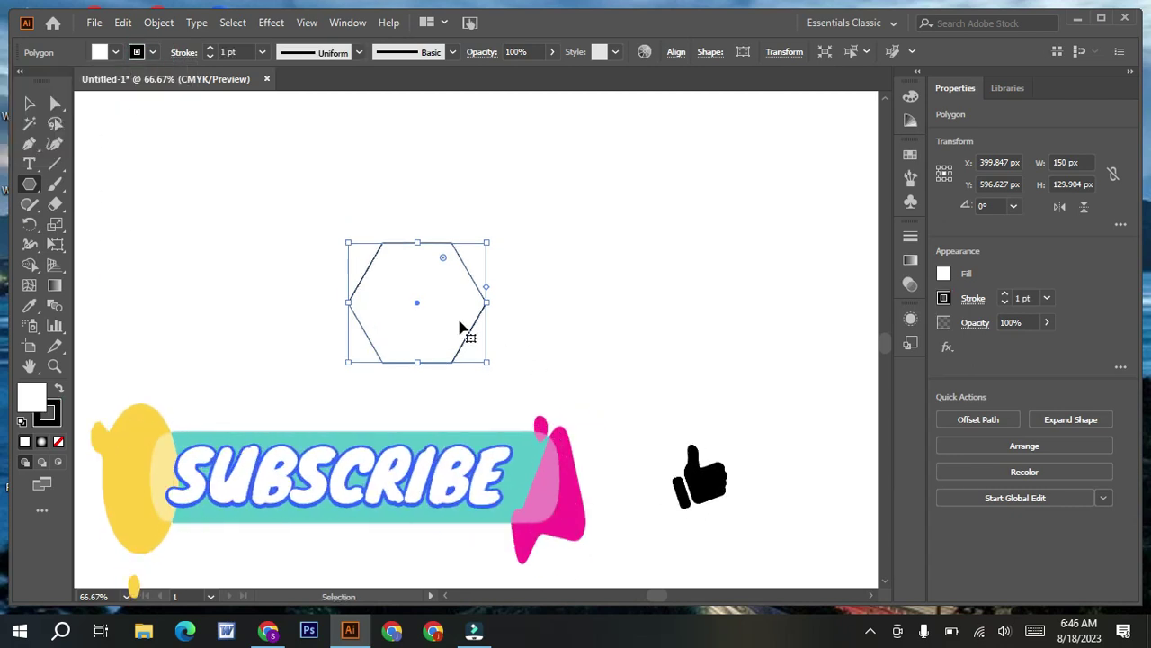
Delete an accidental tiny polygon and place a hexagon copy beside the others
{"action": "mouse_move", "coordinate": [455, 305]}
{"action": "left_mouse_down"}
{"action": "mouse_move", "coordinate": [569, 246]}
{"action": "mouse_move", "coordinate": [533, 325]}
{"action": "mouse_move", "coordinate": [536, 400]}
{"action": "left_mouse_up"}
{"action": "key", "text": "Delete"}
{"action": "left_click", "coordinate": [29, 103]}
{"action": "left_click", "coordinate": [652, 351]}
Switch to Outline view, zoom in, and drag a hexagon vertex onto its neighbour's corner
{"action": "left_click", "coordinate": [316, 25]}
{"action": "left_click", "coordinate": [374, 27]}
{"action": "key", "text": "ctrl+1"}
{"action": "scroll", "coordinate": [683, 317], "scroll_direction": "up", "scroll_amount": 1}
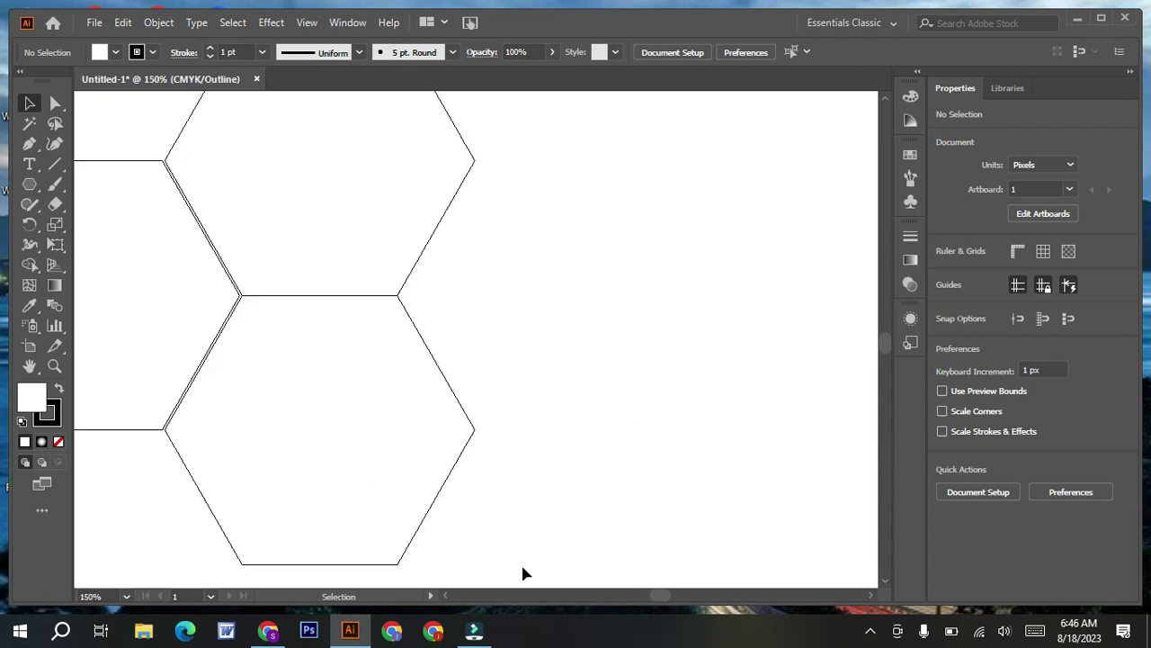
{"action": "left_click", "coordinate": [445, 596]}
{"action": "scroll", "coordinate": [601, 429], "scroll_direction": "up", "scroll_amount": 1}
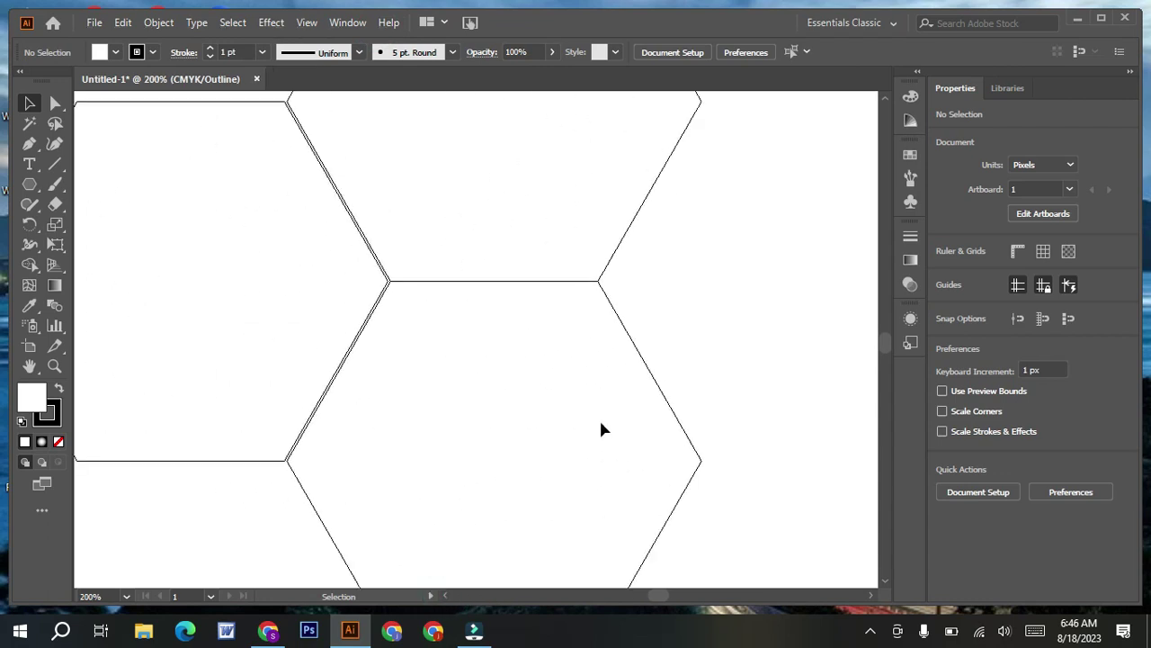
{"action": "scroll", "coordinate": [601, 430], "scroll_direction": "up", "scroll_amount": 1}
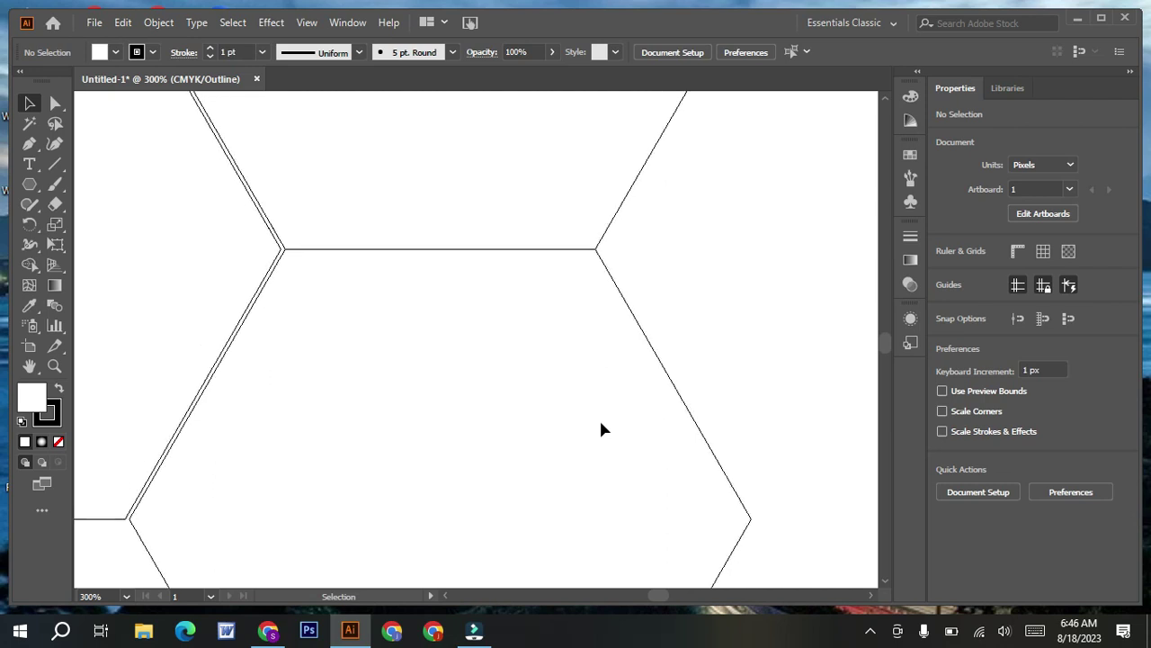
{"action": "scroll", "coordinate": [601, 430], "scroll_direction": "up", "scroll_amount": 1}
{"action": "left_click", "coordinate": [443, 593]}
{"action": "scroll", "coordinate": [450, 443], "scroll_direction": "up", "scroll_amount": 2}
{"action": "left_click_drag", "start_coordinate": [378, 302], "coordinate": [381, 294]}
Zoom in and snap the hexagon vertex exactly onto the neighbouring anchor
{"action": "left_click", "coordinate": [411, 363]}
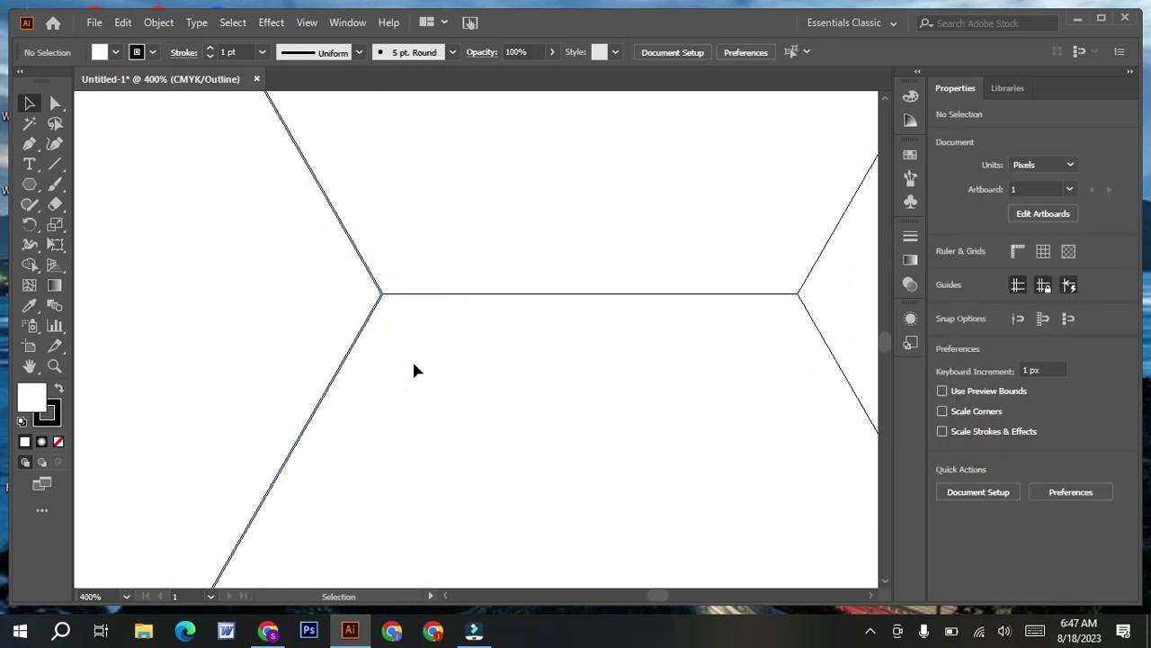
{"action": "scroll", "coordinate": [414, 370], "scroll_direction": "up", "scroll_amount": 1}
{"action": "scroll", "coordinate": [414, 369], "scroll_direction": "up", "scroll_amount": 1}
{"action": "scroll", "coordinate": [414, 370], "scroll_direction": "up", "scroll_amount": 1}
{"action": "scroll", "coordinate": [413, 370], "scroll_direction": "up", "scroll_amount": 1}
{"action": "scroll", "coordinate": [414, 369], "scroll_direction": "up", "scroll_amount": 1}
{"action": "scroll", "coordinate": [342, 387], "scroll_direction": "up", "scroll_amount": 1}
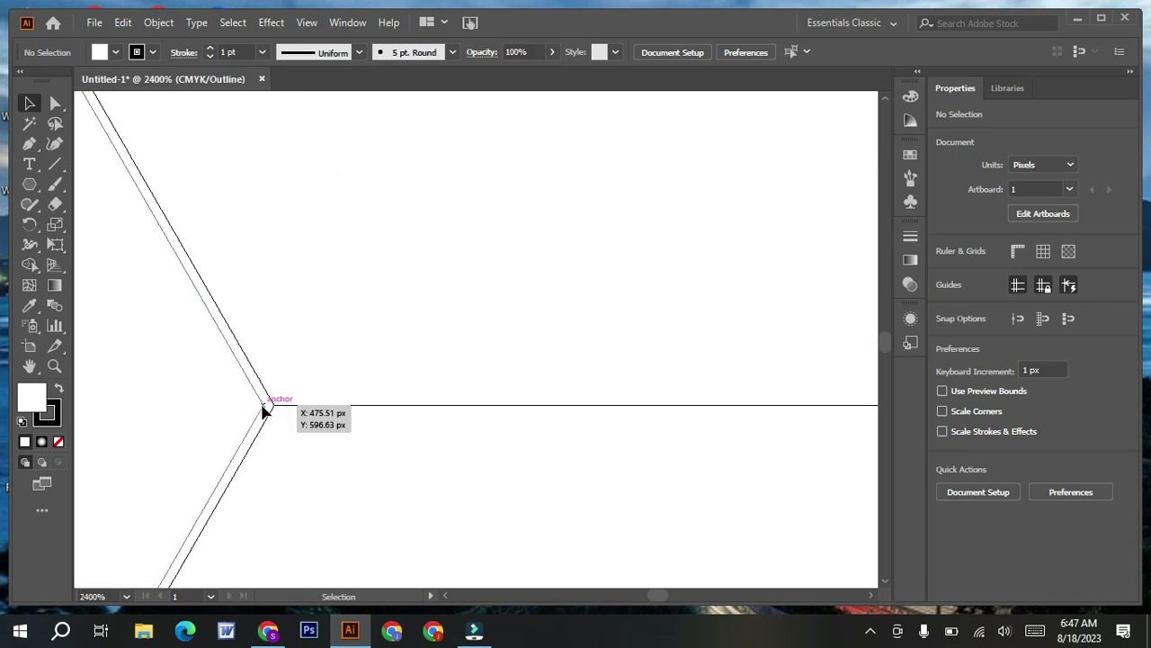
{"action": "left_click_drag", "start_coordinate": [264, 411], "coordinate": [275, 409]}
{"action": "scroll", "coordinate": [392, 447], "scroll_direction": "down", "scroll_amount": 1}
{"action": "scroll", "coordinate": [393, 447], "scroll_direction": "down", "scroll_amount": 5}
{"action": "scroll", "coordinate": [394, 454], "scroll_direction": "down", "scroll_amount": 3}
{"action": "scroll", "coordinate": [392, 447], "scroll_direction": "down", "scroll_amount": 2}
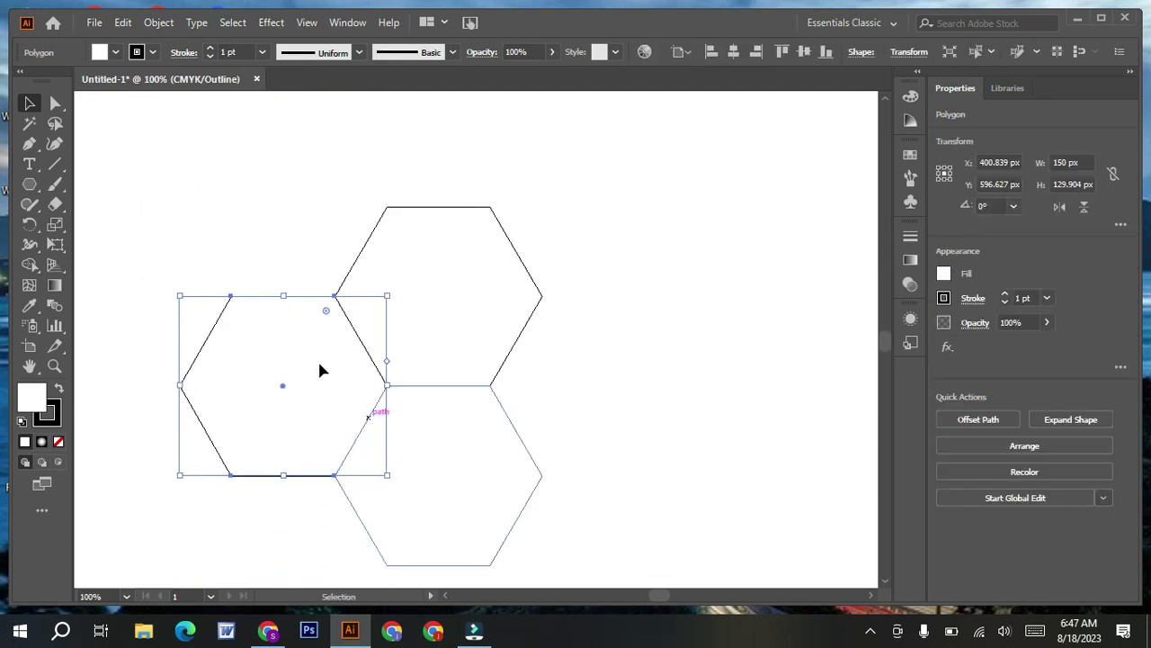
{"action": "left_click", "coordinate": [265, 275]}
Return the view from Outline to full-colour Preview
{"action": "scroll", "coordinate": [433, 493], "scroll_direction": "down", "scroll_amount": 1}
{"action": "scroll", "coordinate": [594, 386], "scroll_direction": "up", "scroll_amount": 2}
{"action": "scroll", "coordinate": [584, 382], "scroll_direction": "up", "scroll_amount": 1}
{"action": "scroll", "coordinate": [576, 382], "scroll_direction": "up", "scroll_amount": 1}
{"action": "scroll", "coordinate": [575, 391], "scroll_direction": "down", "scroll_amount": 3}
{"action": "left_click", "coordinate": [307, 23]}
{"action": "left_click", "coordinate": [420, 23]}
Select all three hexagons and merge them into one shape with Shape Builder
{"action": "scroll", "coordinate": [437, 260], "scroll_direction": "down", "scroll_amount": 2}
{"action": "left_click_drag", "start_coordinate": [216, 193], "coordinate": [625, 534]}
{"action": "left_click", "coordinate": [30, 264]}
{"action": "mouse_move", "coordinate": [380, 279]}
{"action": "left_mouse_down"}
{"action": "mouse_move", "coordinate": [313, 351]}
{"action": "mouse_move", "coordinate": [400, 415]}
{"action": "left_mouse_up"}
{"action": "left_click", "coordinate": [32, 104]}
Try a white-to-black radial gradient fill, undo it, and deselect the merged shape
{"action": "left_click", "coordinate": [909, 261]}
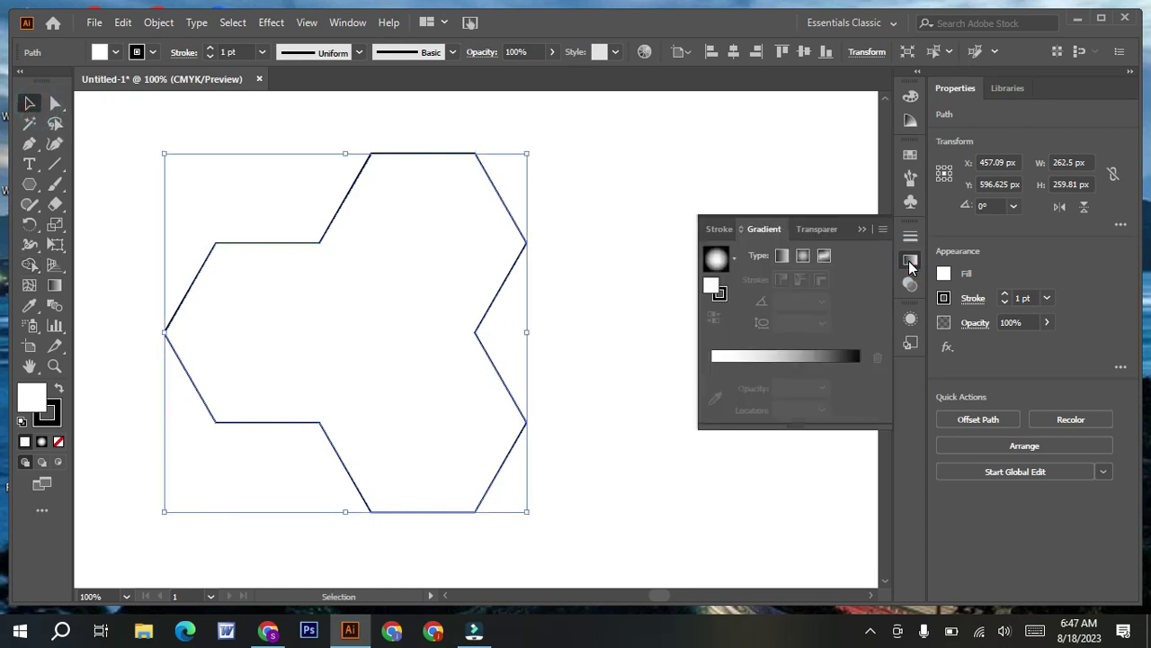
{"action": "left_click", "coordinate": [719, 370]}
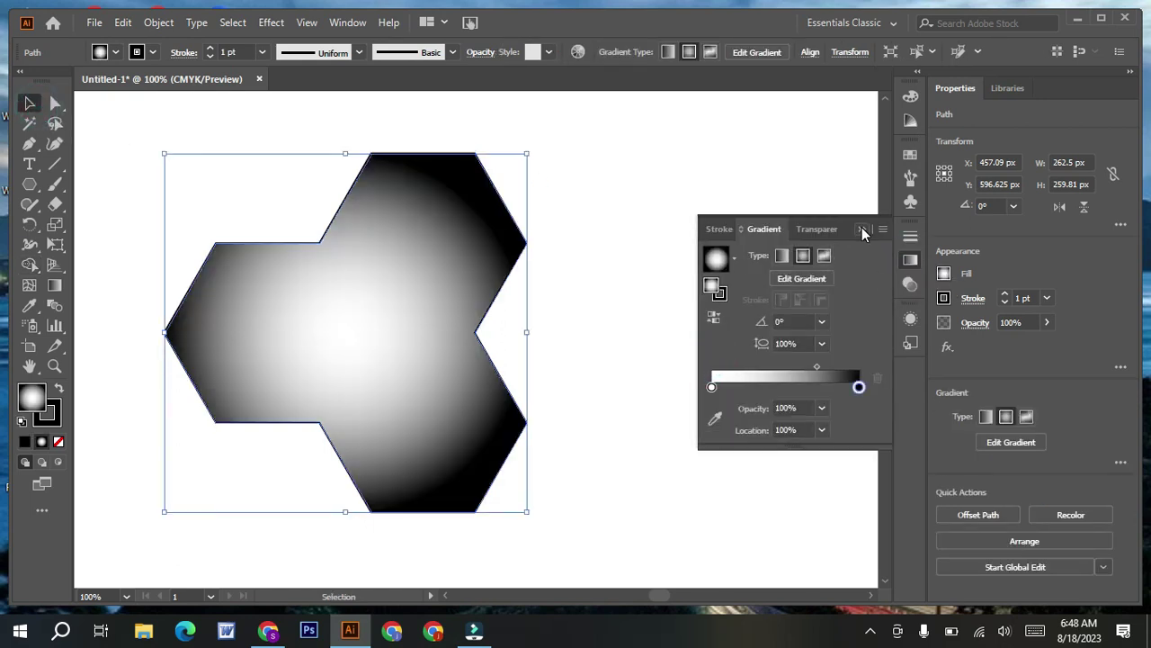
{"action": "key", "text": "ctrl+z"}
{"action": "left_click", "coordinate": [862, 226]}
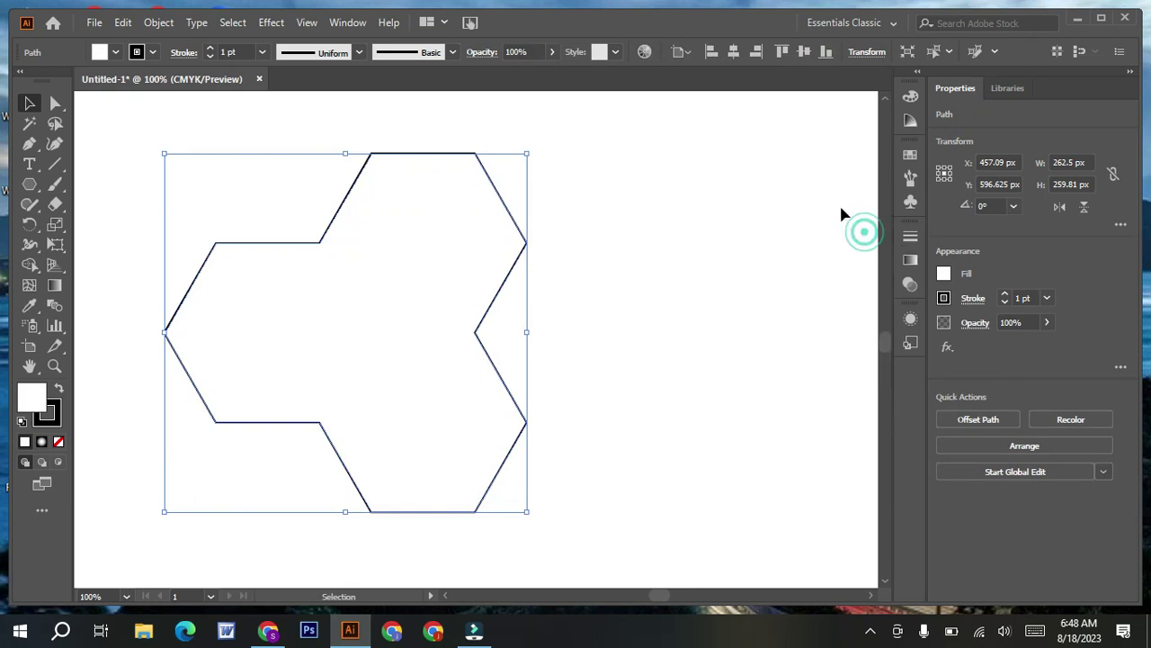
{"action": "left_click", "coordinate": [592, 208]}
{"action": "left_click_drag", "start_coordinate": [237, 201], "coordinate": [264, 185]}
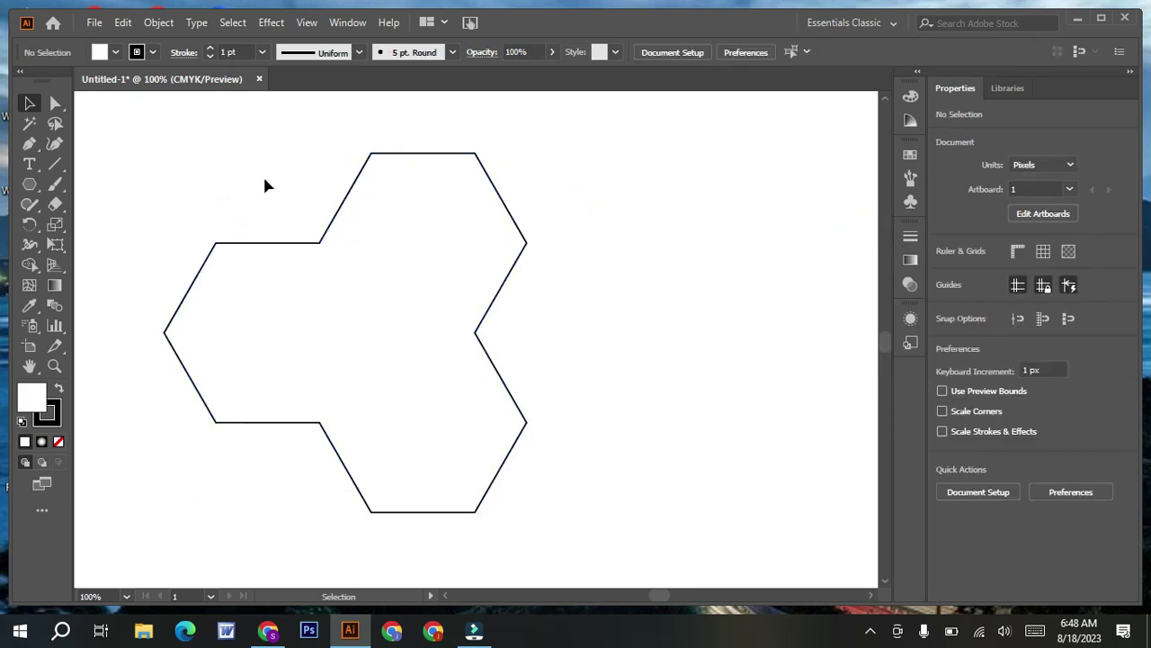
Draw three dividing lines through the shape's vertices, including a horizontal middle line
{"action": "left_click", "coordinate": [55, 165]}
{"action": "left_click_drag", "start_coordinate": [476, 153], "coordinate": [321, 422]}
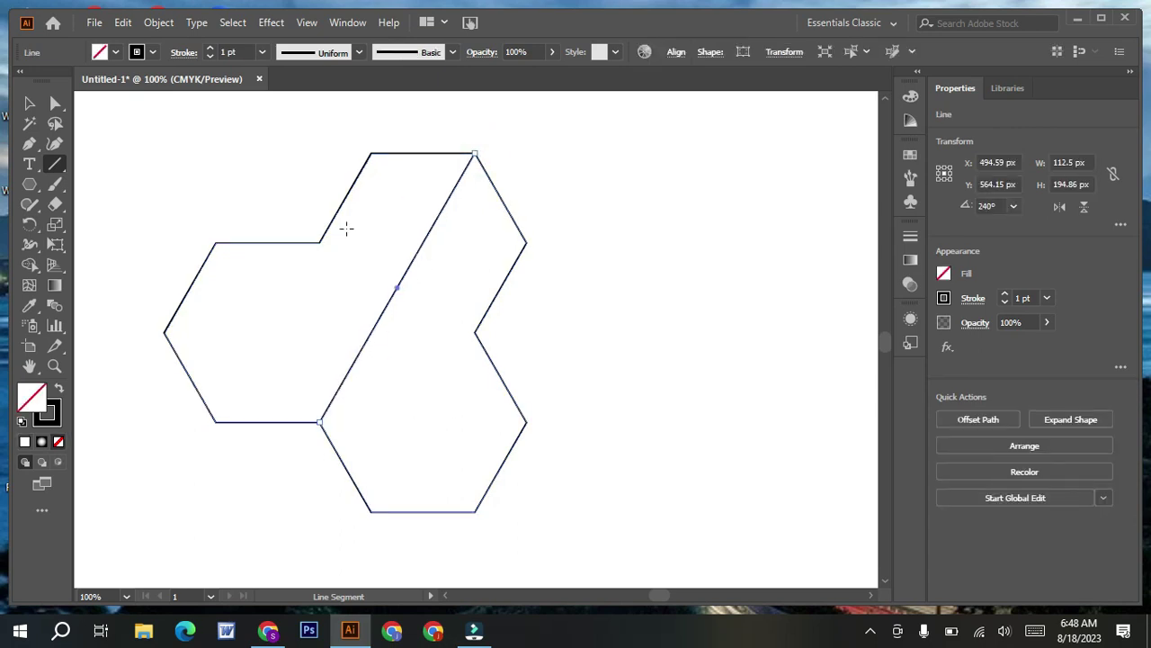
{"action": "left_click_drag", "start_coordinate": [320, 243], "coordinate": [476, 511]}
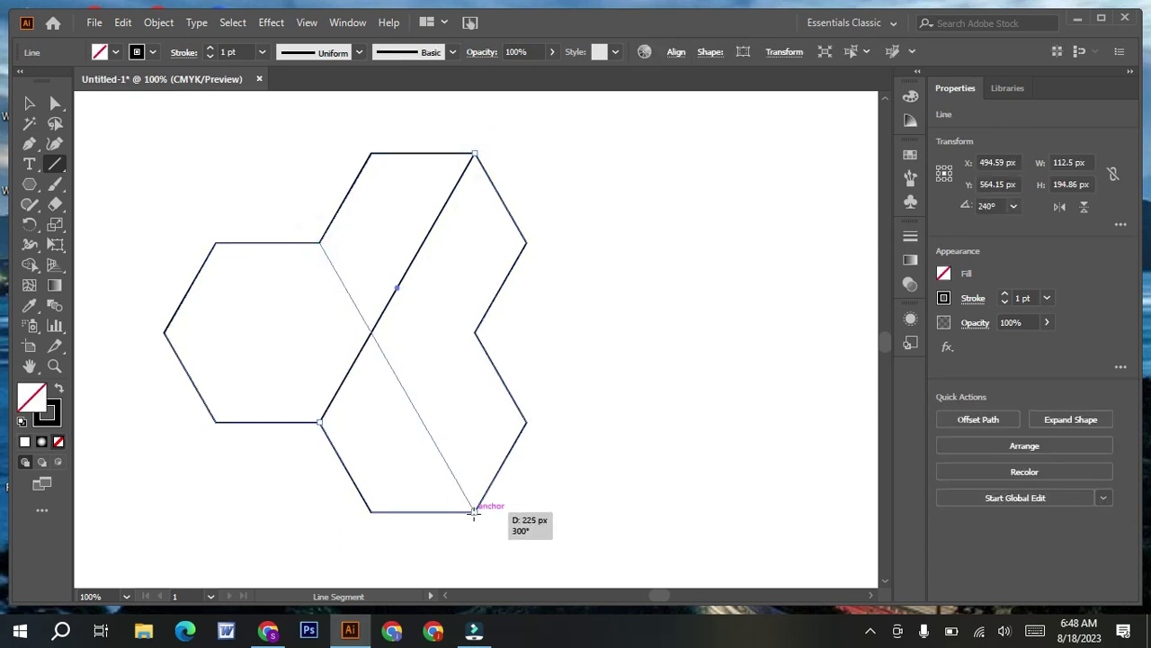
{"action": "left_click_drag", "start_coordinate": [165, 333], "coordinate": [476, 333]}
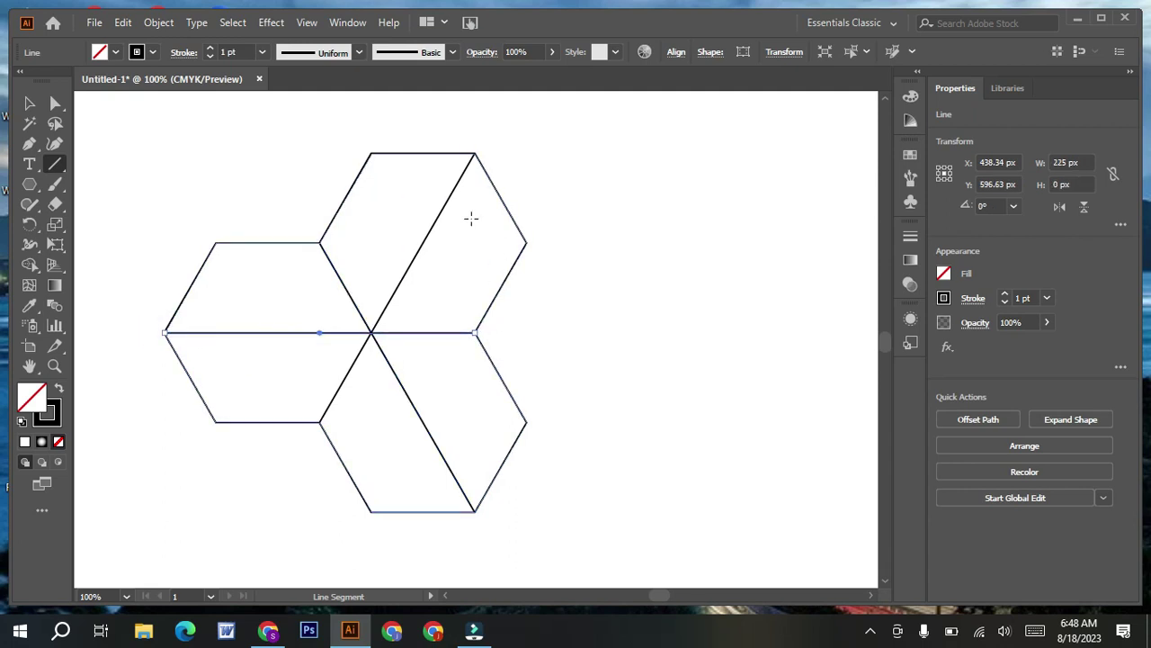
Select the shape with its lines and merge the regions into three faces using Shape Builder
{"action": "key", "text": "v"}
{"action": "left_click", "coordinate": [138, 203]}
{"action": "left_click_drag", "start_coordinate": [168, 169], "coordinate": [640, 492]}
{"action": "left_click", "coordinate": [30, 265]}
{"action": "mouse_move", "coordinate": [244, 290]}
{"action": "left_mouse_down"}
{"action": "mouse_move", "coordinate": [400, 271]}
{"action": "mouse_move", "coordinate": [431, 423]}
{"action": "left_mouse_up"}
{"action": "left_click_drag", "start_coordinate": [308, 375], "coordinate": [378, 432]}
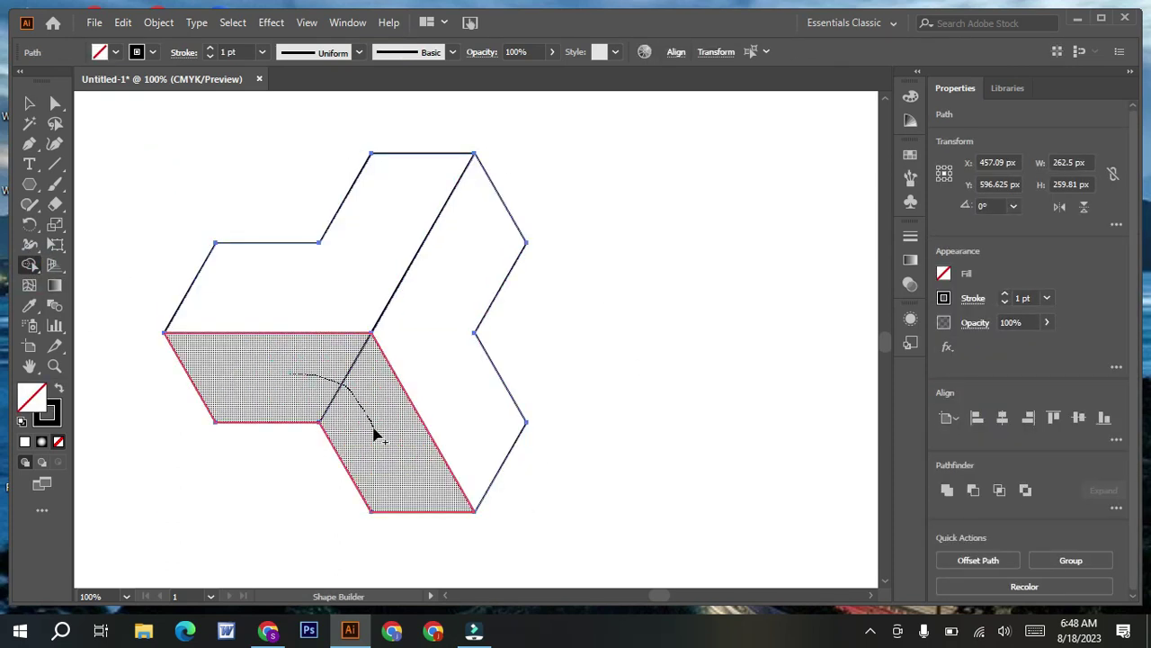
{"action": "key", "text": "v"}
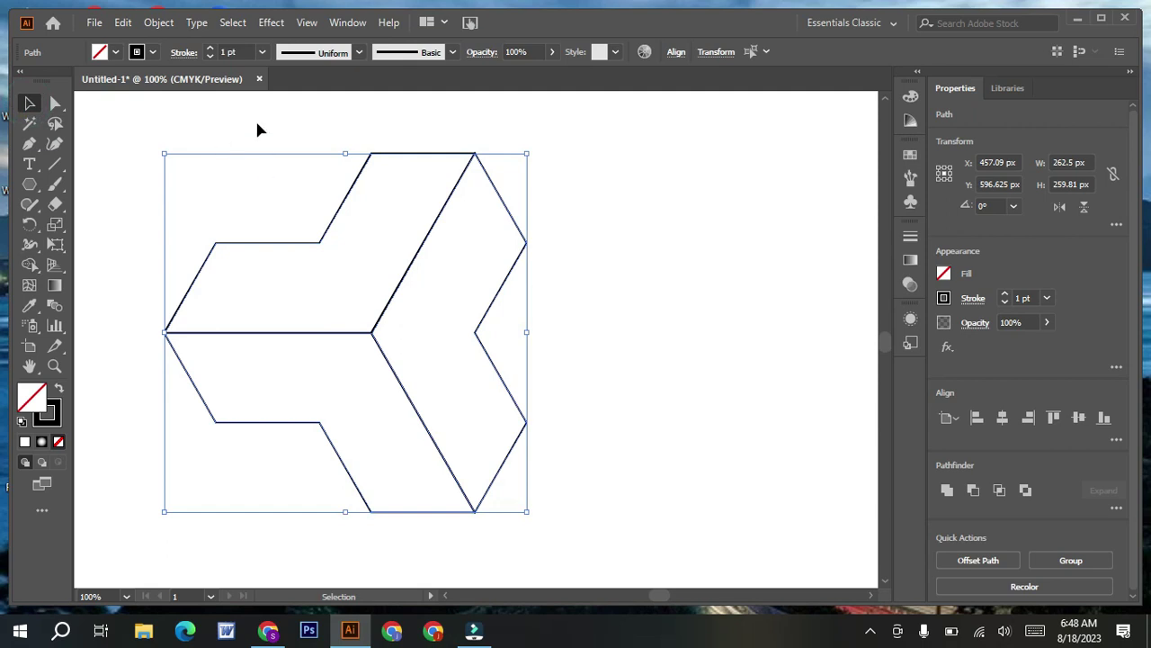
Apply a gradient fill and recolour both gradient stops with red swatches
{"action": "left_click", "coordinate": [115, 52]}
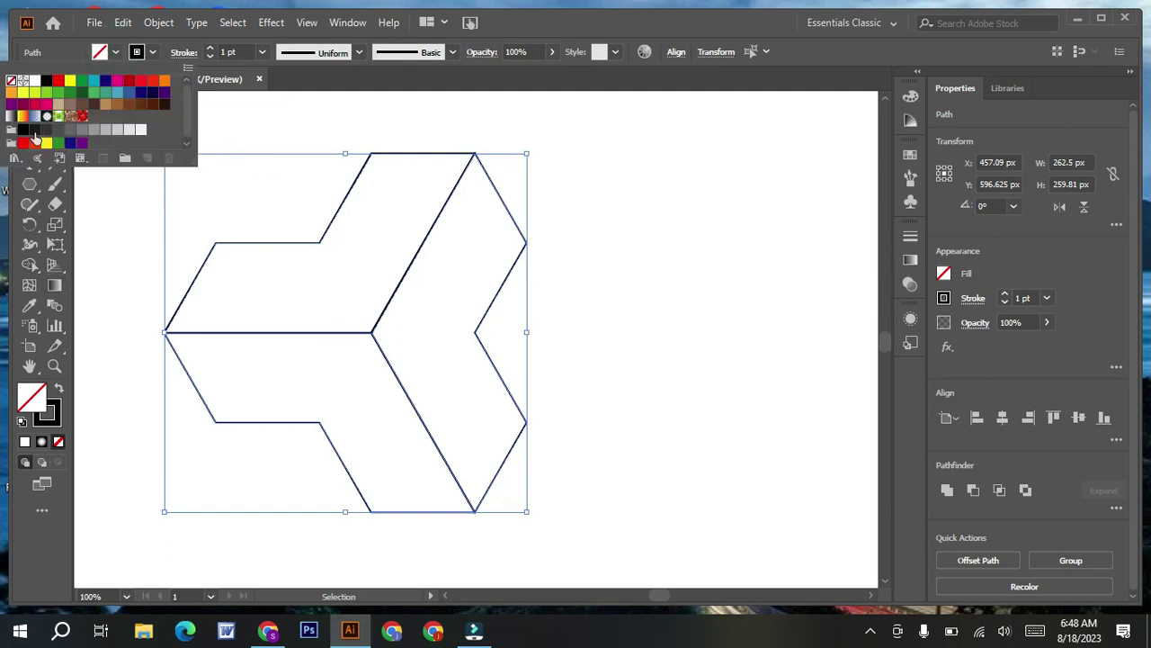
{"action": "left_click", "coordinate": [11, 116]}
{"action": "left_click", "coordinate": [909, 260]}
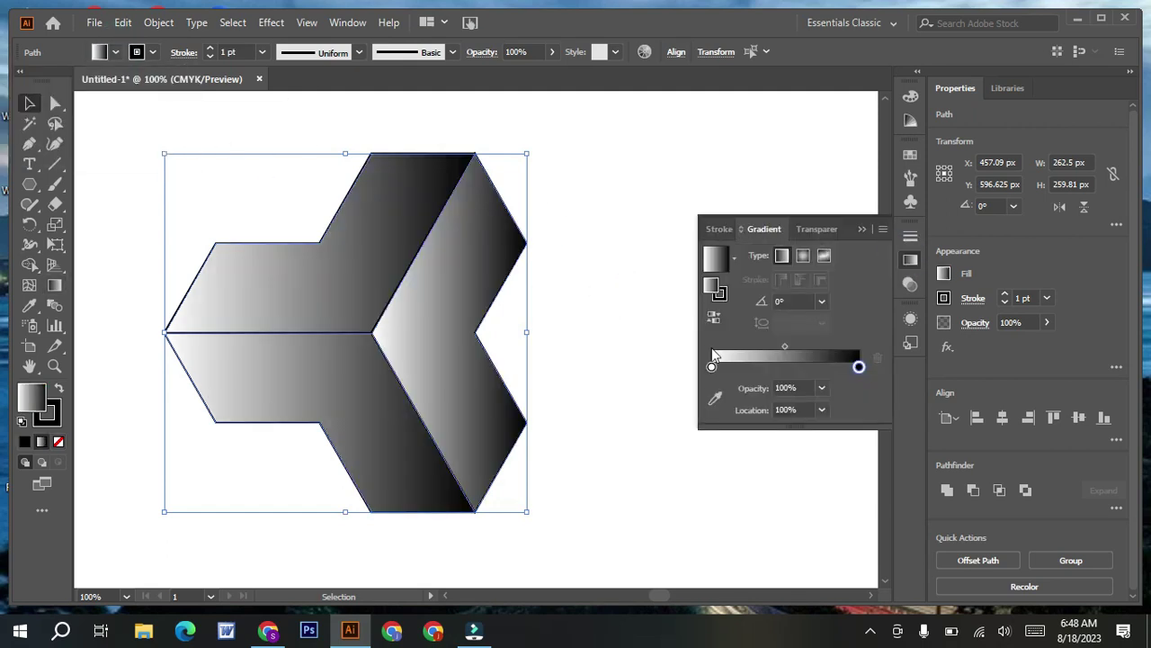
{"action": "double_click", "coordinate": [712, 367]}
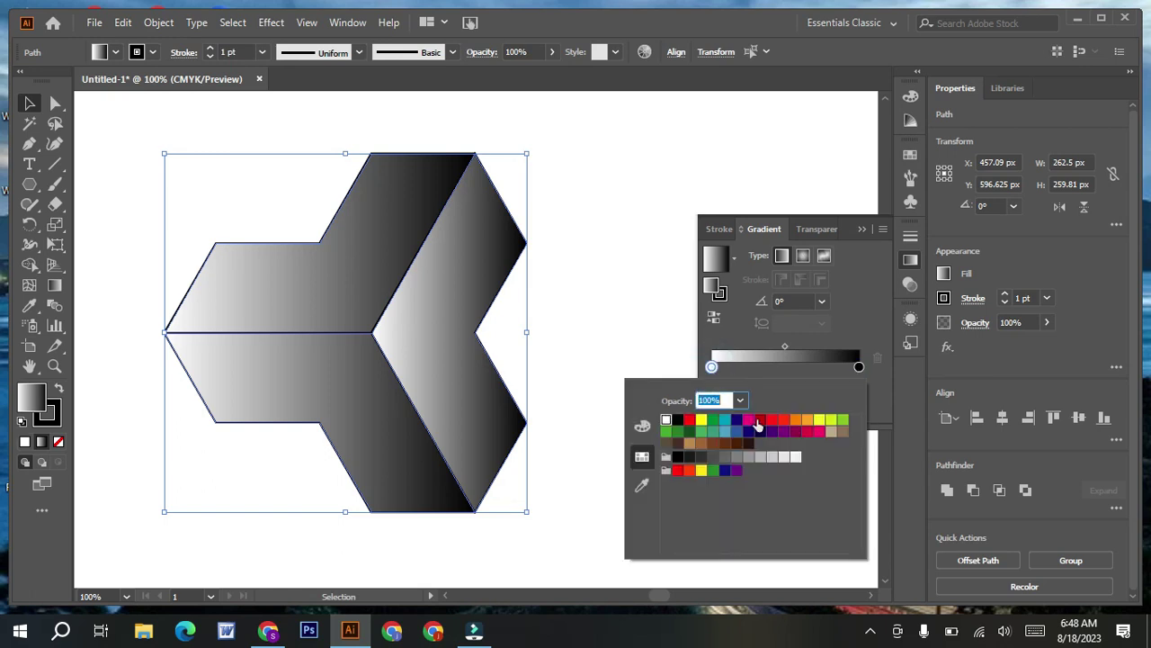
{"action": "left_click", "coordinate": [760, 420]}
{"action": "double_click", "coordinate": [859, 367]}
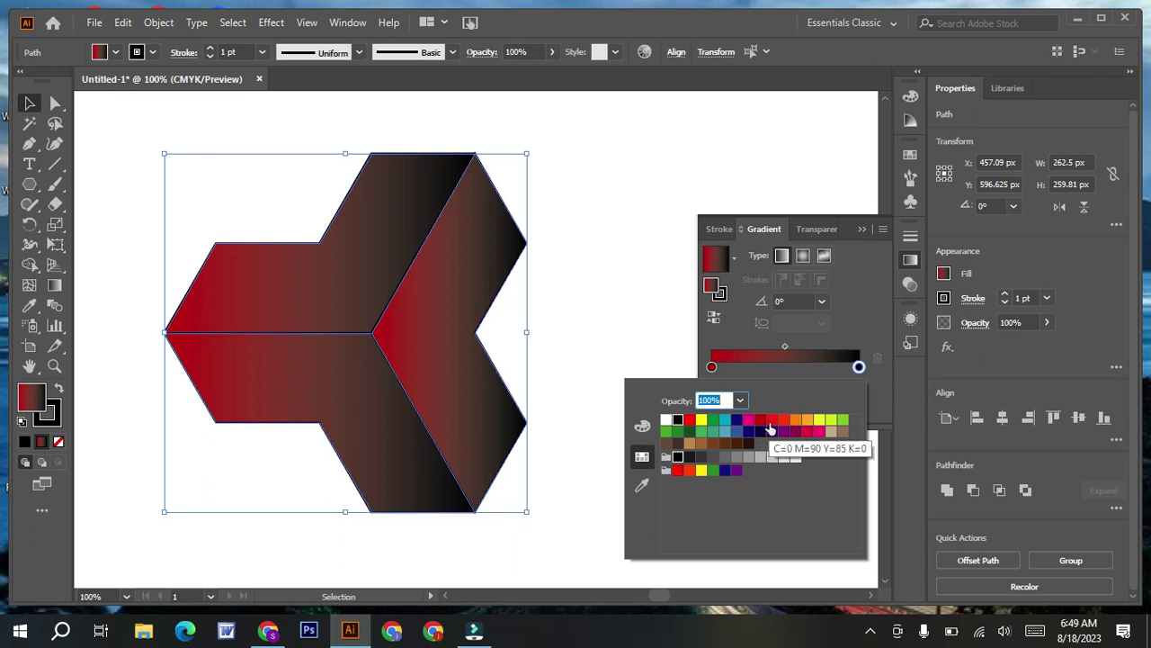
{"action": "left_click", "coordinate": [771, 422]}
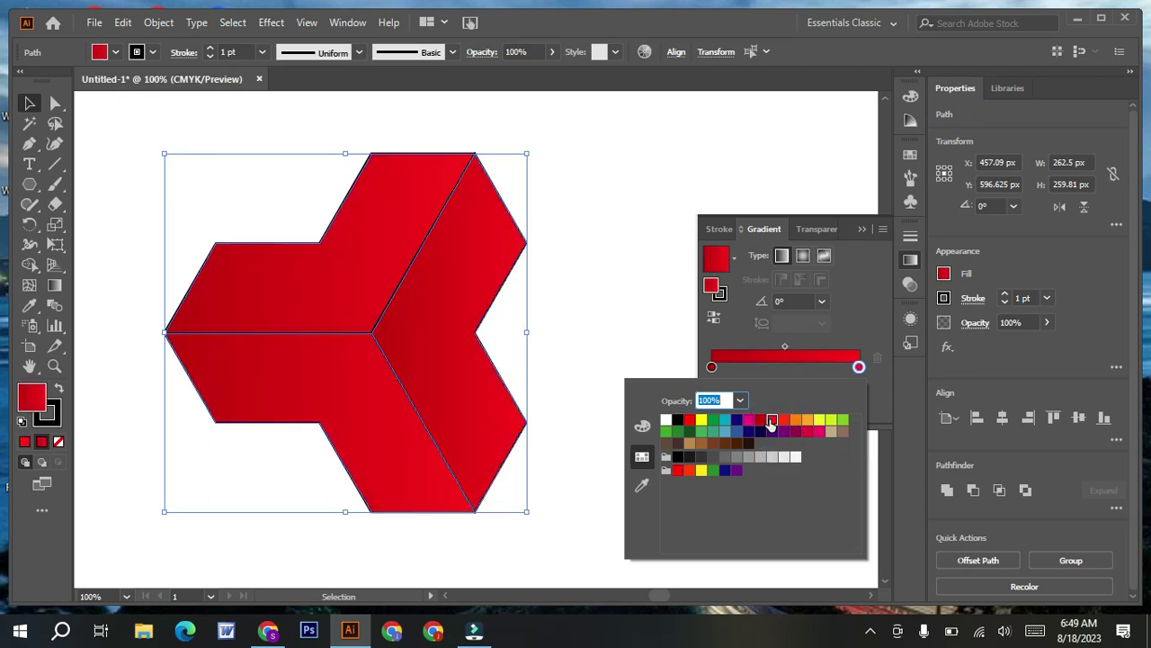
{"action": "left_click", "coordinate": [760, 420]}
Make the starting stop bright red and darken the ending stop by raising cyan in CMYK
{"action": "double_click", "coordinate": [711, 366]}
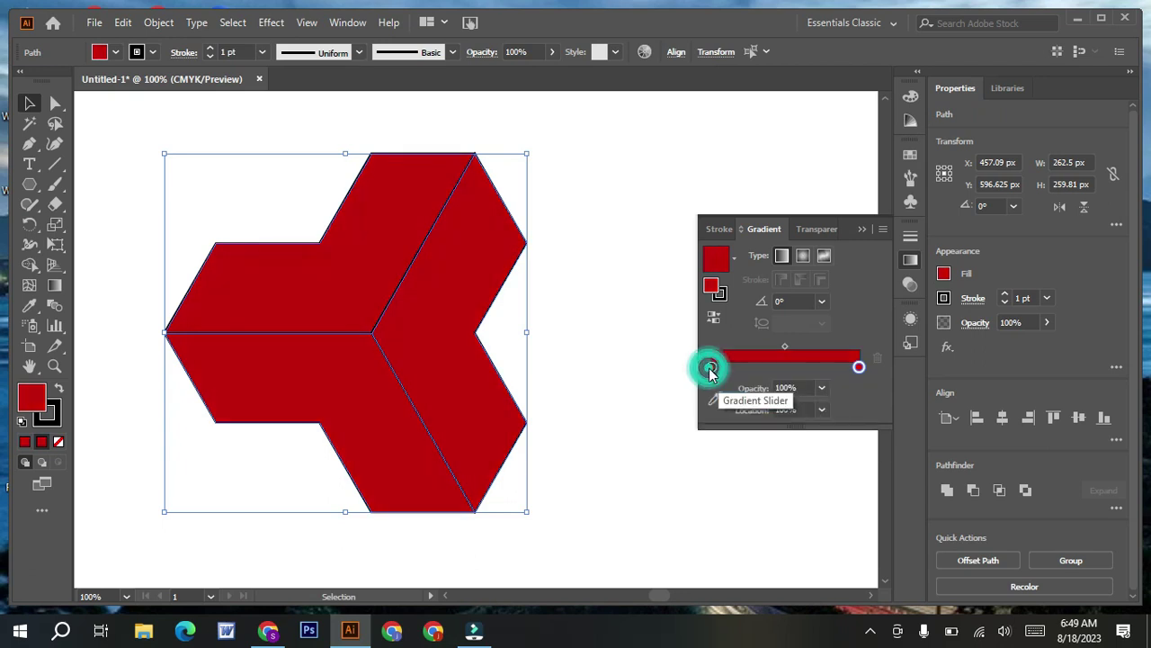
{"action": "left_click", "coordinate": [771, 420]}
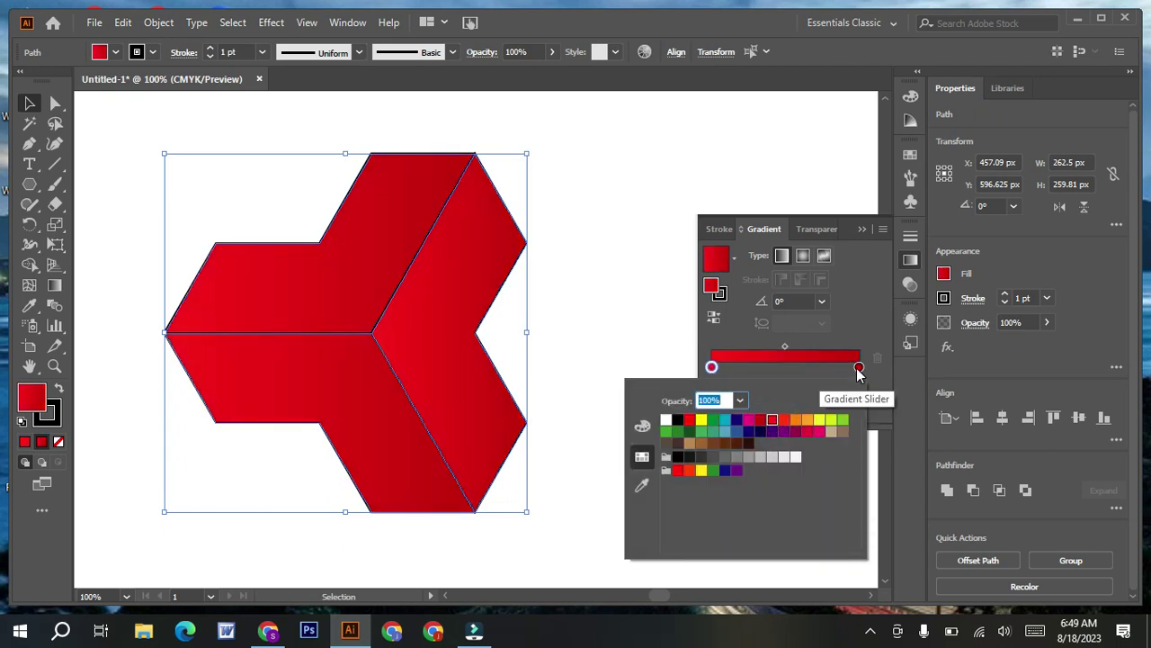
{"action": "left_click", "coordinate": [859, 367]}
{"action": "double_click", "coordinate": [859, 367]}
{"action": "left_click", "coordinate": [642, 429]}
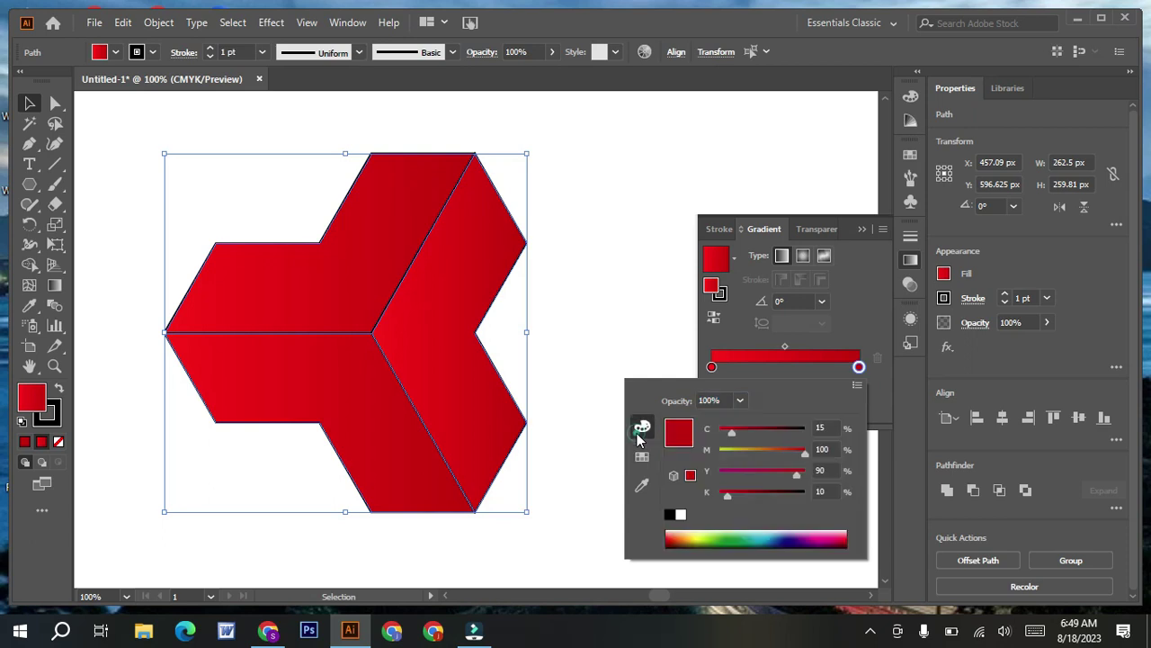
{"action": "left_click_drag", "start_coordinate": [733, 438], "coordinate": [784, 432]}
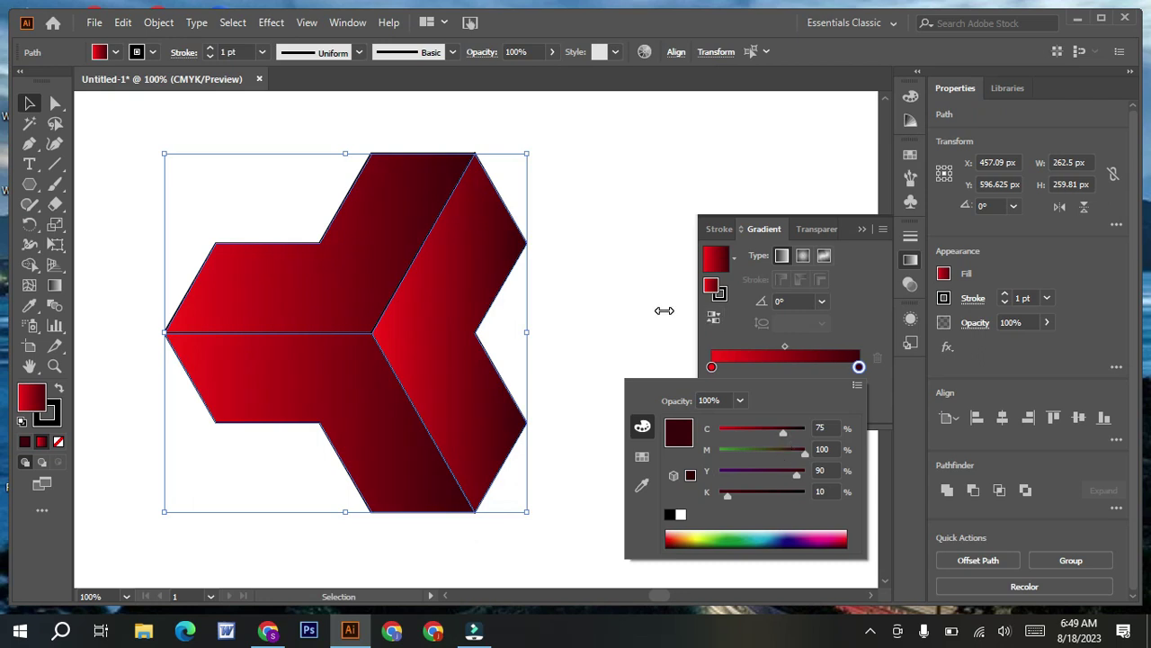
{"action": "left_click", "coordinate": [813, 263]}
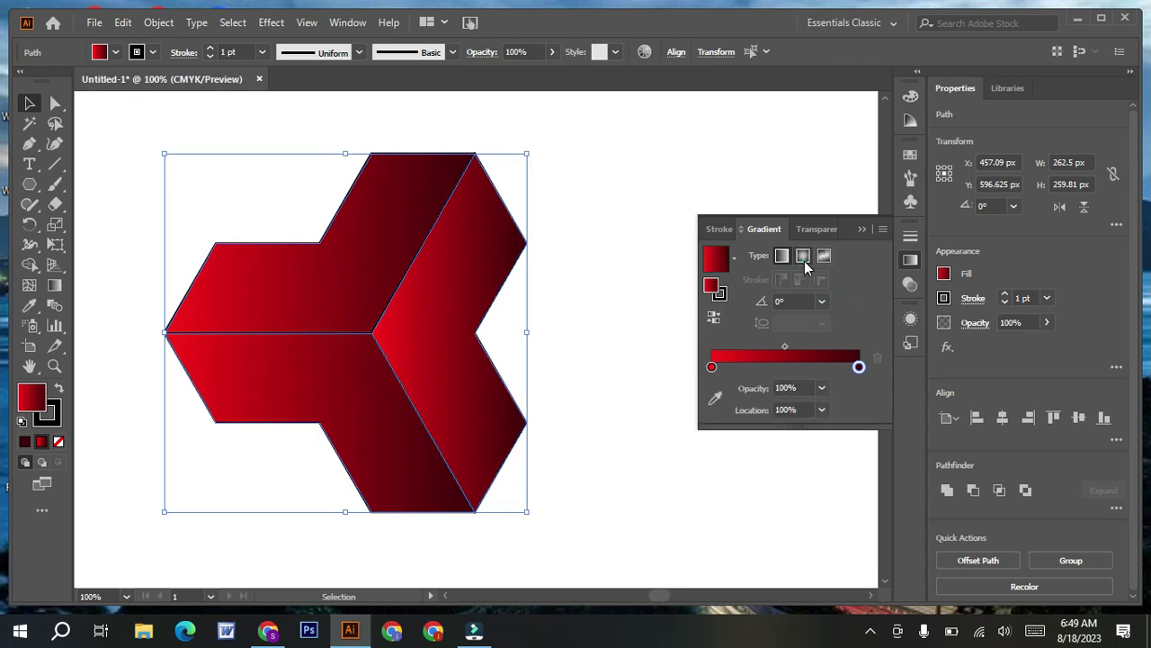
Make the gradient radial and redraw the upper-left face's gradient with its stop near 30%
{"action": "left_click", "coordinate": [804, 261]}
{"action": "left_click", "coordinate": [555, 339]}
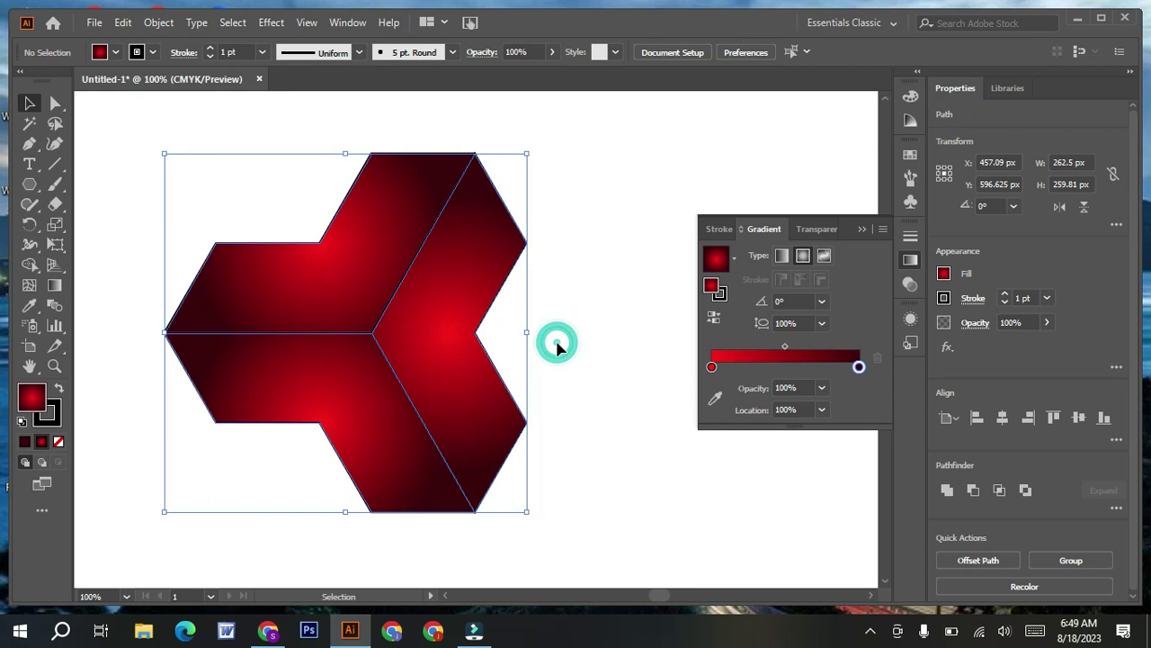
{"action": "left_click", "coordinate": [342, 252]}
{"action": "left_click", "coordinate": [55, 285]}
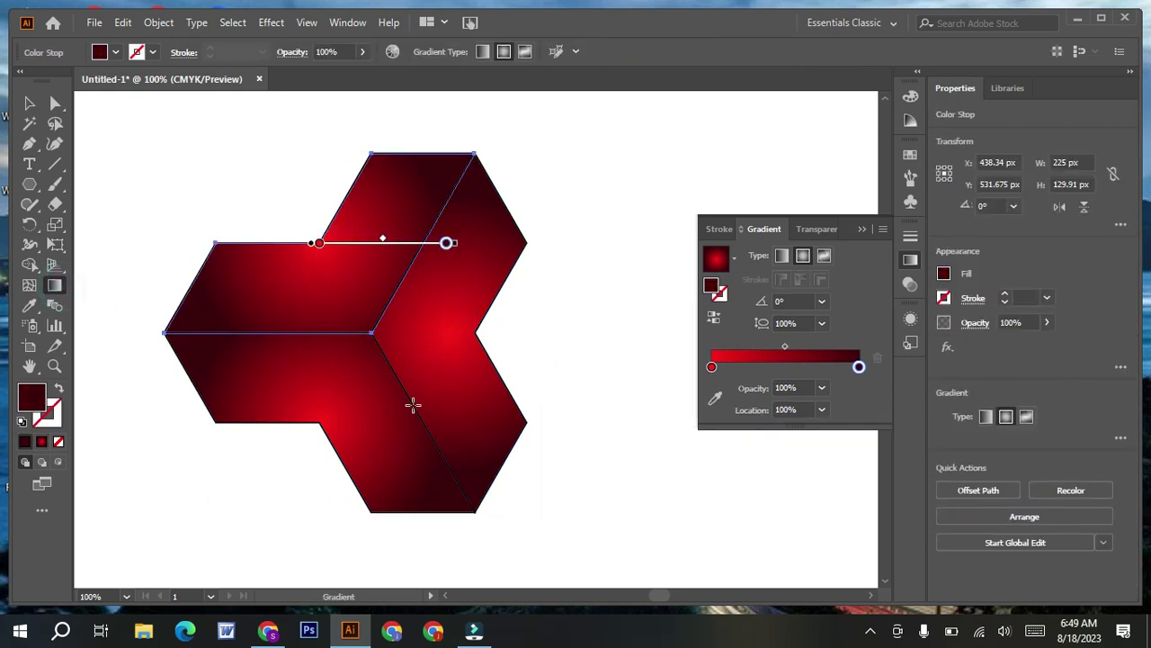
{"action": "left_click_drag", "start_coordinate": [386, 358], "coordinate": [257, 132]}
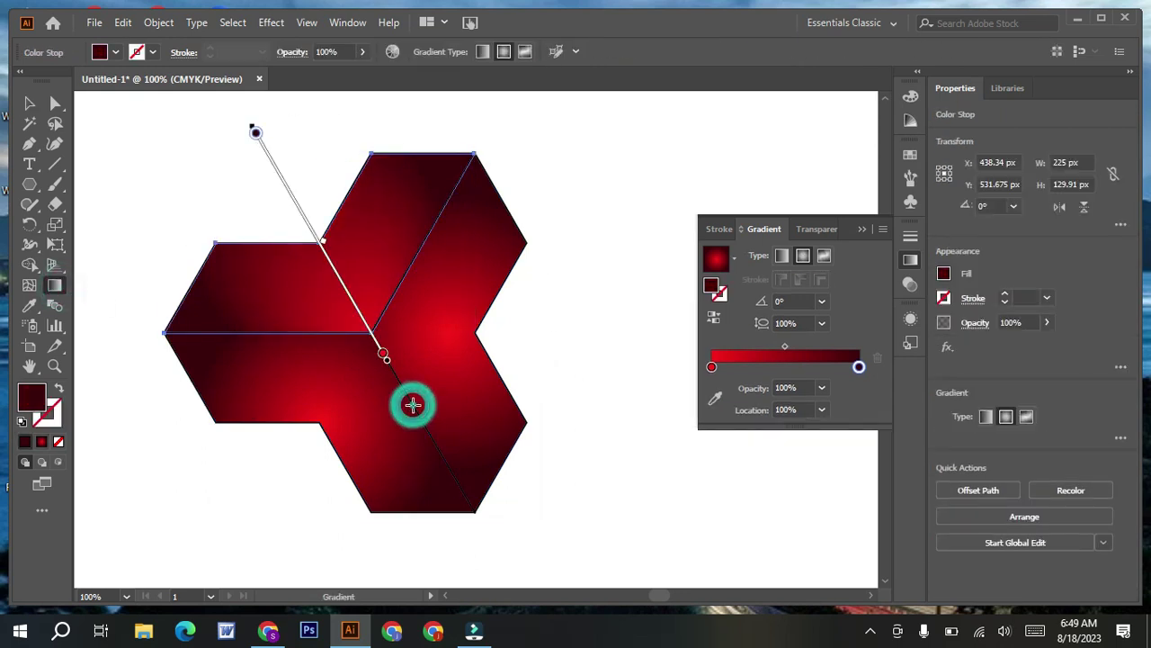
{"action": "left_click", "coordinate": [379, 347]}
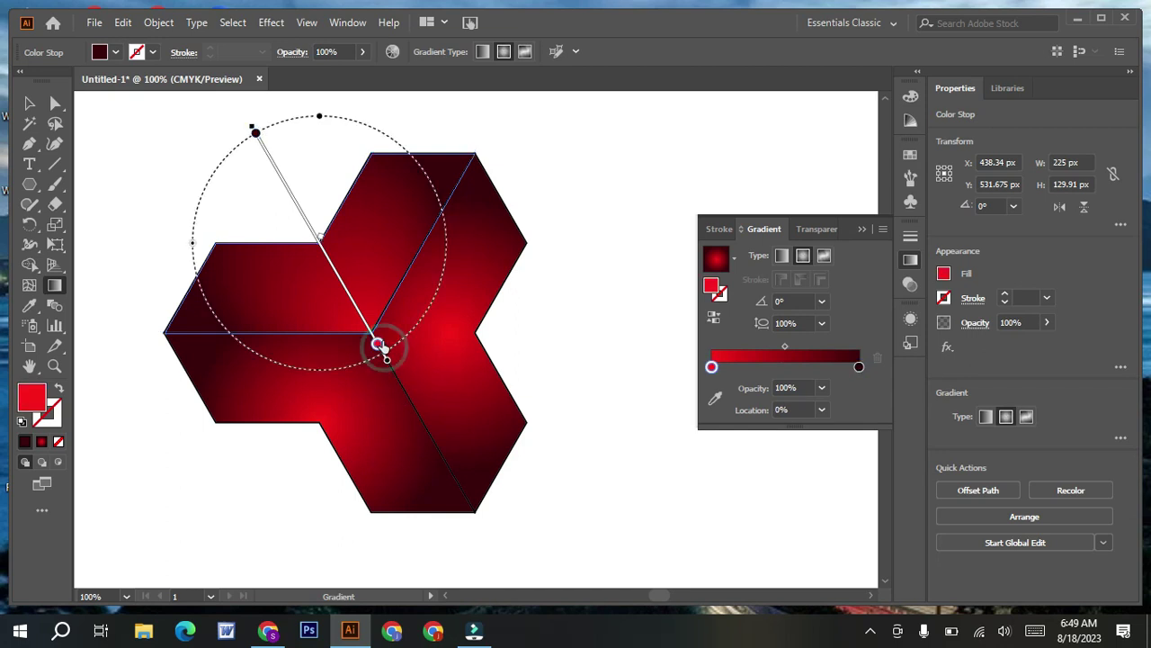
{"action": "left_click_drag", "start_coordinate": [361, 313], "coordinate": [344, 286]}
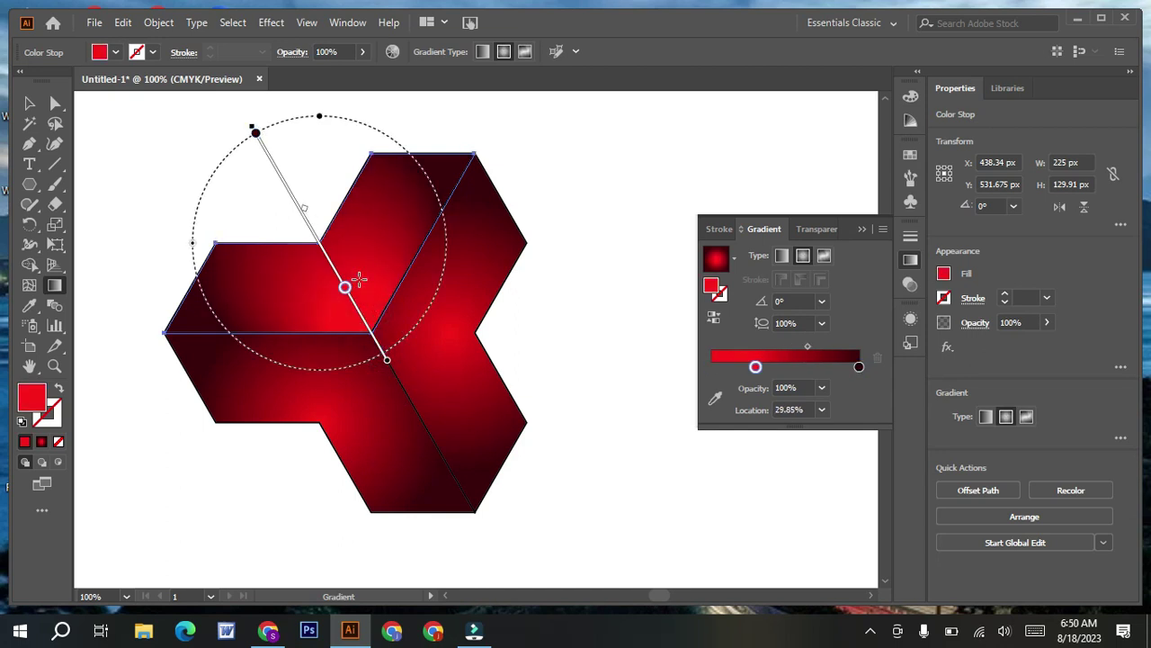
{"action": "left_click", "coordinate": [807, 347]}
{"action": "left_click_drag", "start_coordinate": [819, 351], "coordinate": [824, 346]}
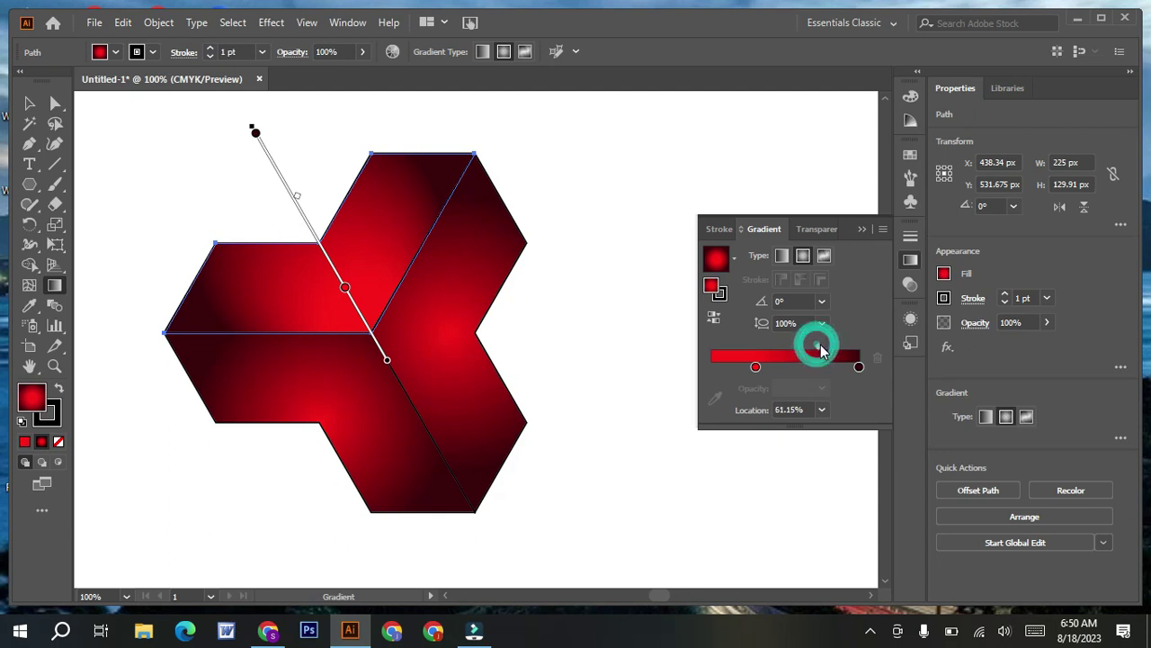
Move the right face's gradient centre left, its red stop out, and midpoint to 62.3%
{"action": "left_click", "coordinate": [29, 103]}
{"action": "left_click", "coordinate": [432, 334]}
{"action": "left_click", "coordinate": [54, 285]}
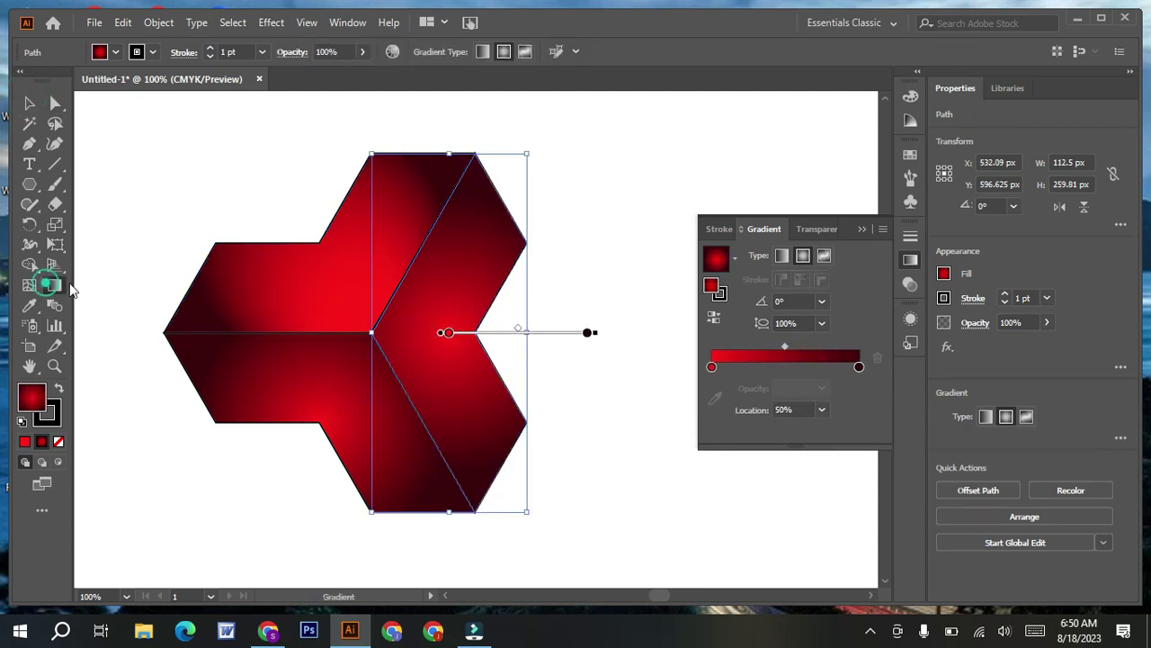
{"action": "left_click", "coordinate": [302, 333]}
{"action": "left_click_drag", "start_coordinate": [307, 333], "coordinate": [437, 333]}
{"action": "left_click_drag", "start_coordinate": [818, 347], "coordinate": [829, 347]}
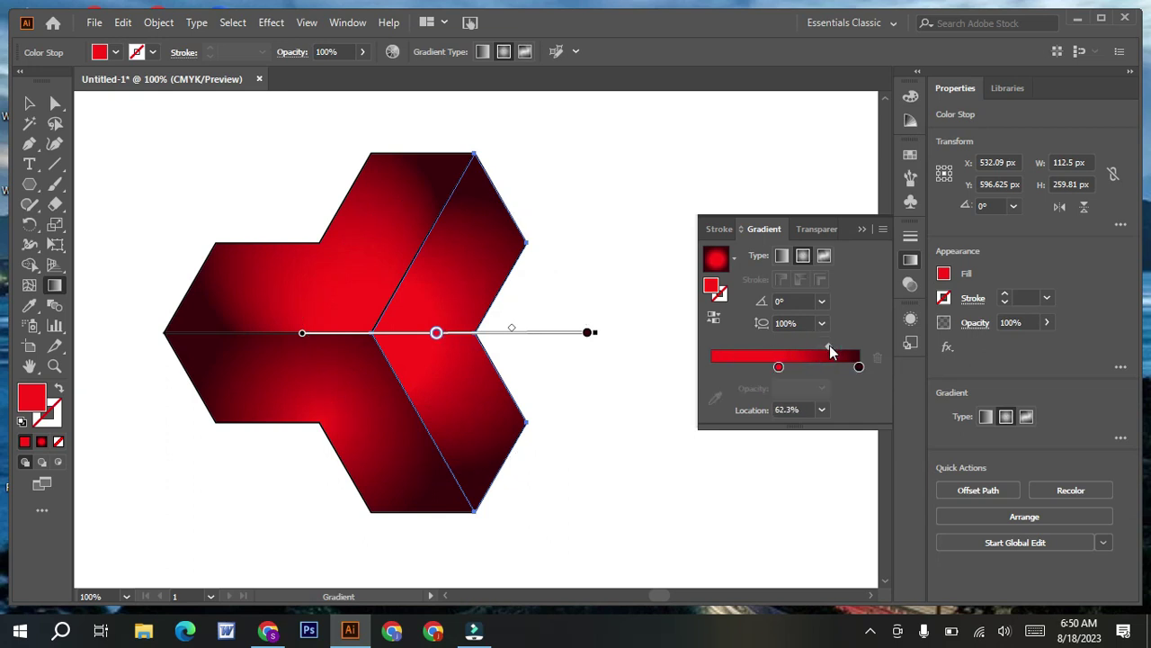
{"action": "key", "text": "v"}
Redraw the lower-left face's gradient with the red stop at 36.19% and midpoint at 62.63%
{"action": "left_click", "coordinate": [303, 385]}
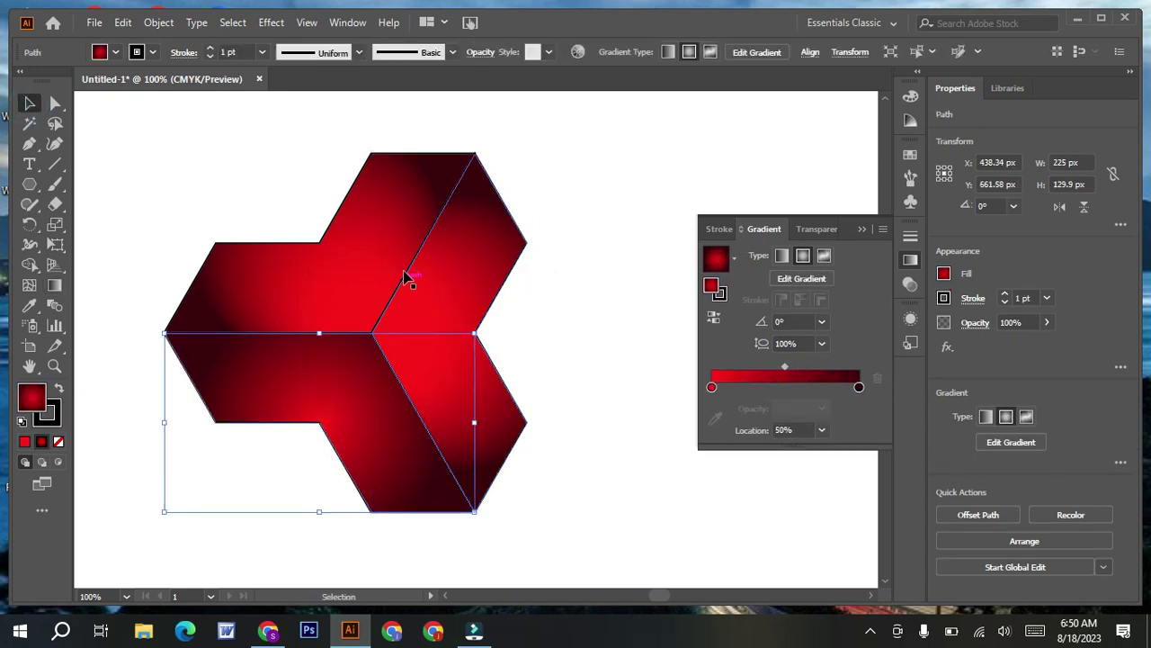
{"action": "key", "text": "g"}
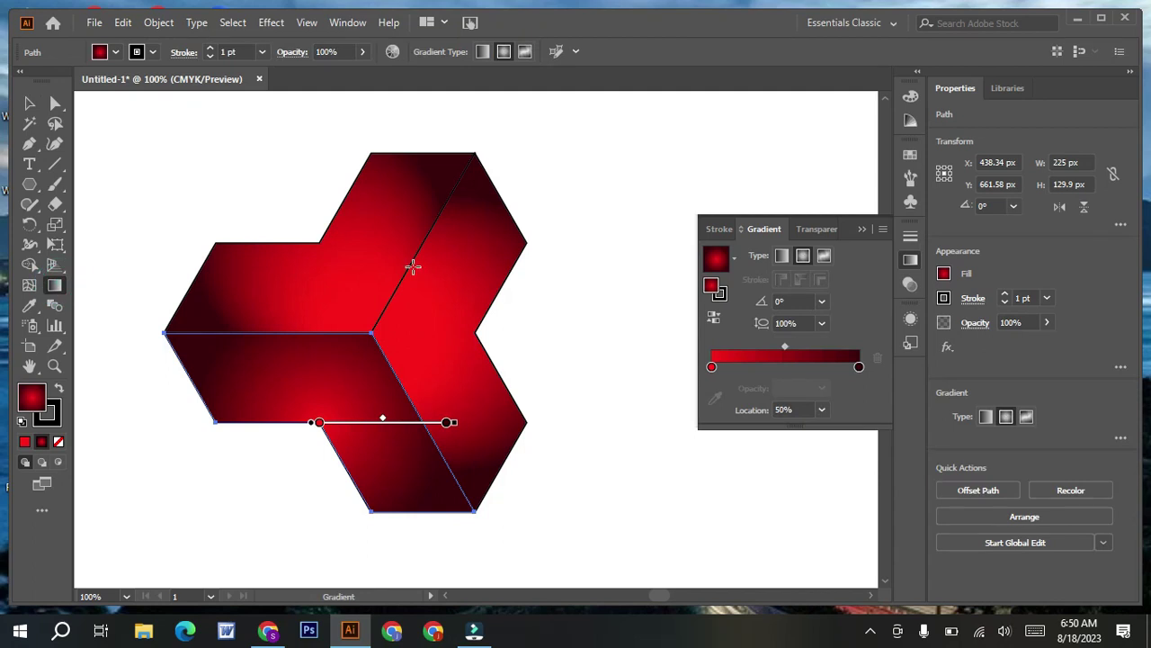
{"action": "left_click_drag", "start_coordinate": [410, 262], "coordinate": [393, 281]}
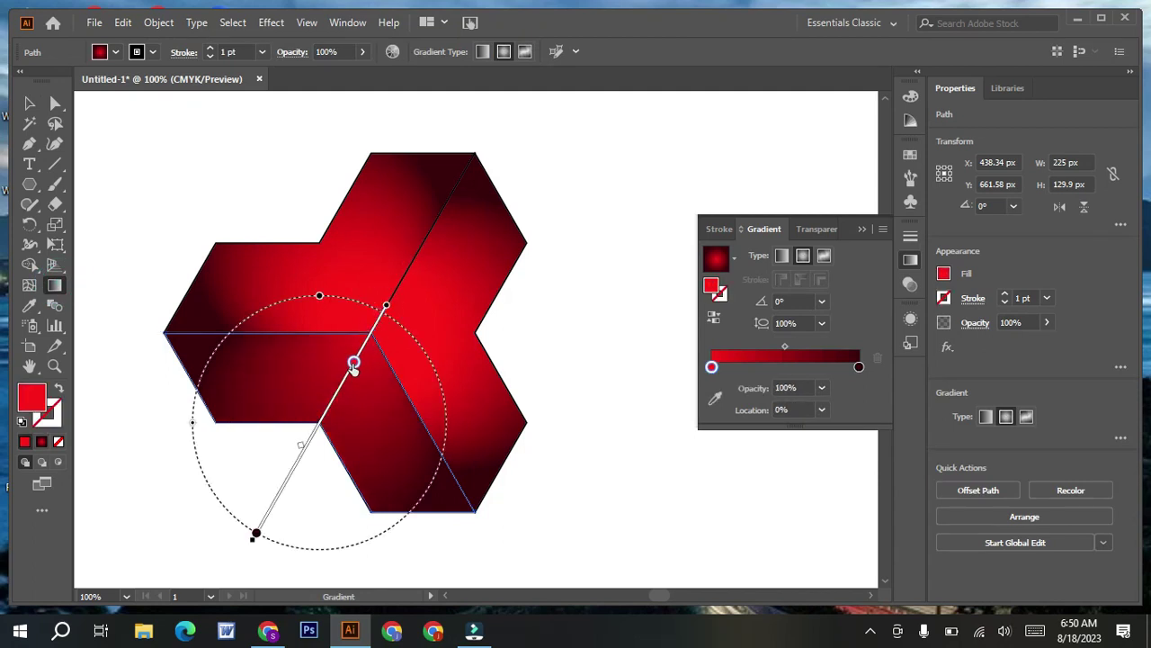
{"action": "left_click_drag", "start_coordinate": [350, 374], "coordinate": [336, 394]}
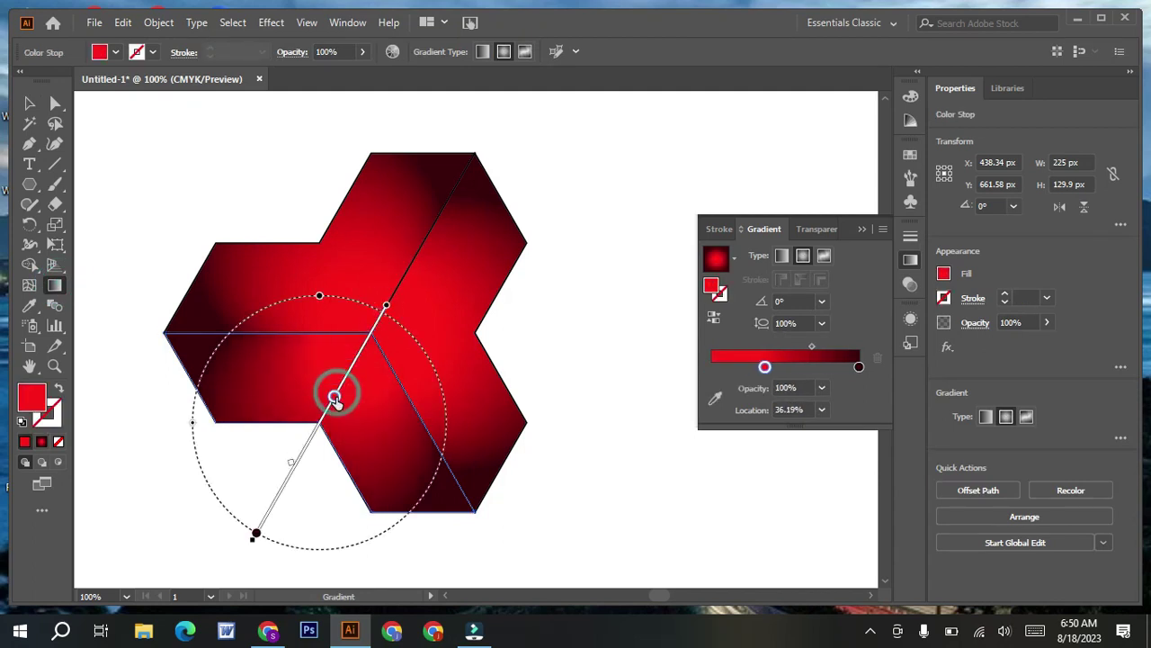
{"action": "left_click_drag", "start_coordinate": [813, 347], "coordinate": [827, 349]}
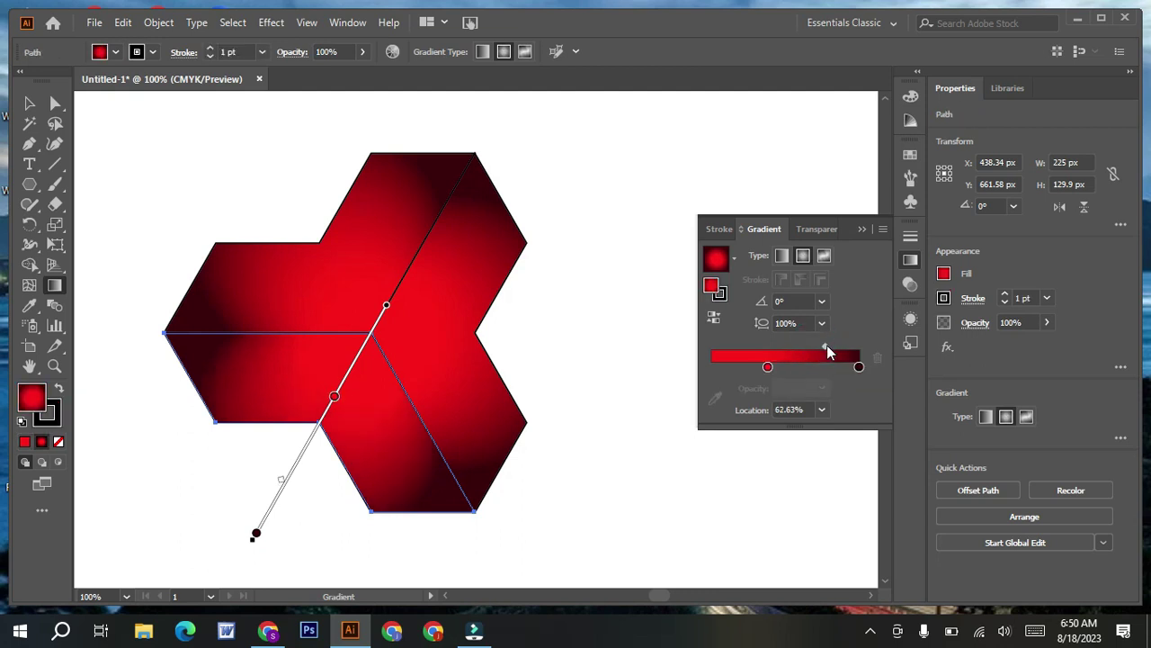
{"action": "key", "text": "v"}
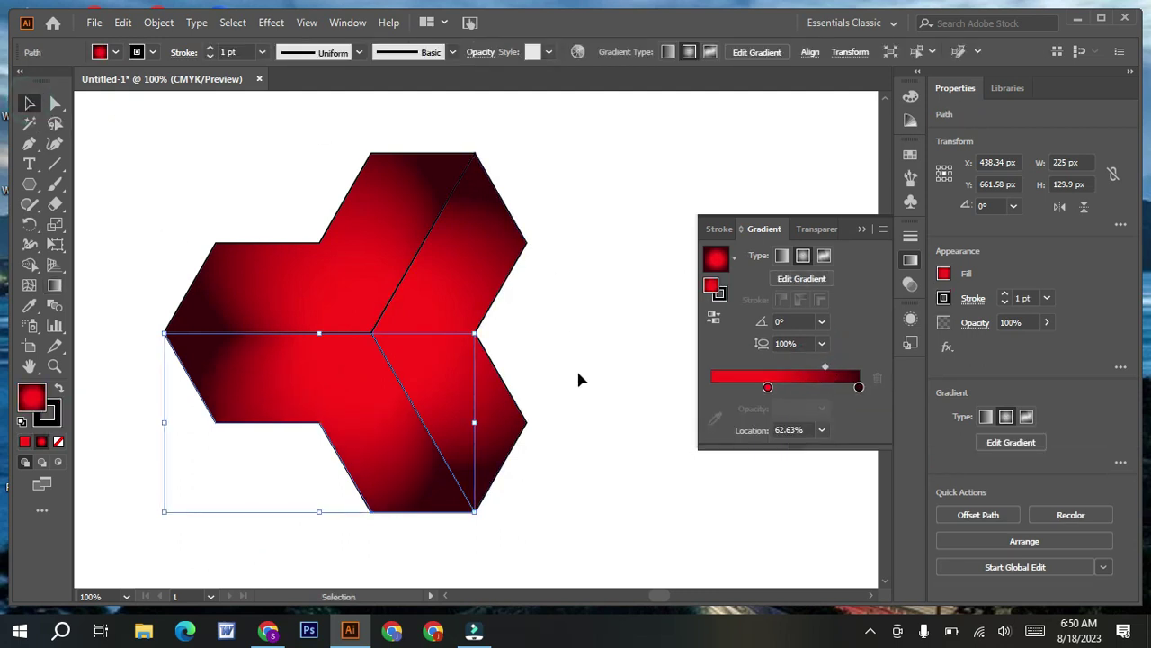
{"action": "left_click", "coordinate": [579, 376]}
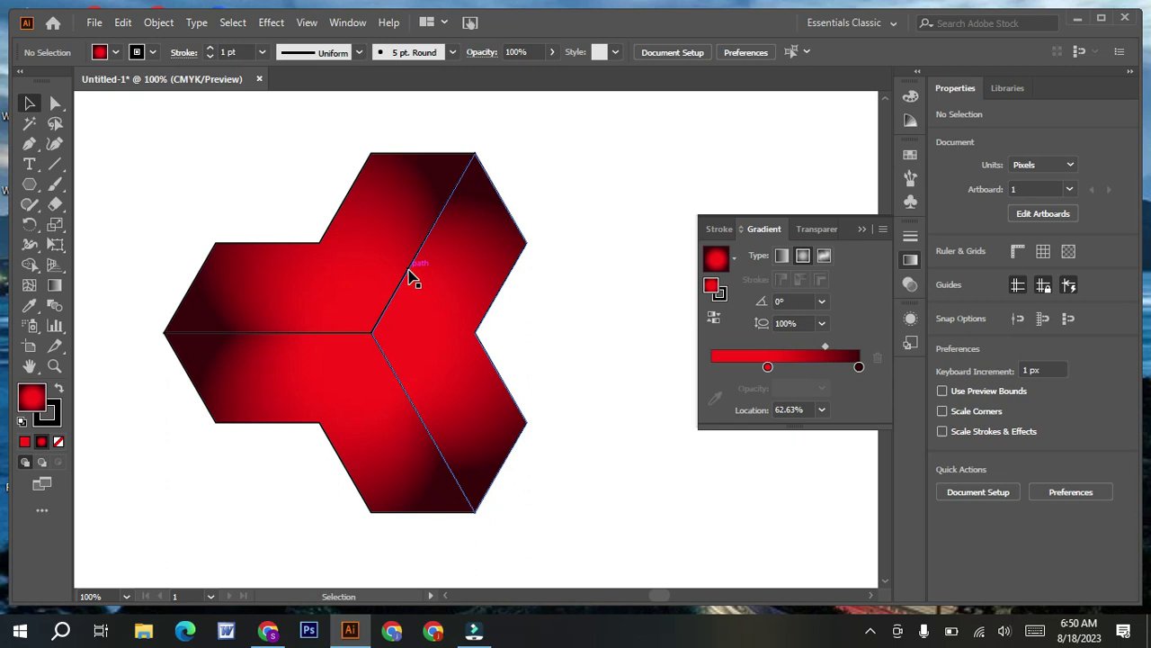
Remove the black outline stroke from the whole 3D shape
{"action": "left_click_drag", "start_coordinate": [246, 164], "coordinate": [532, 584]}
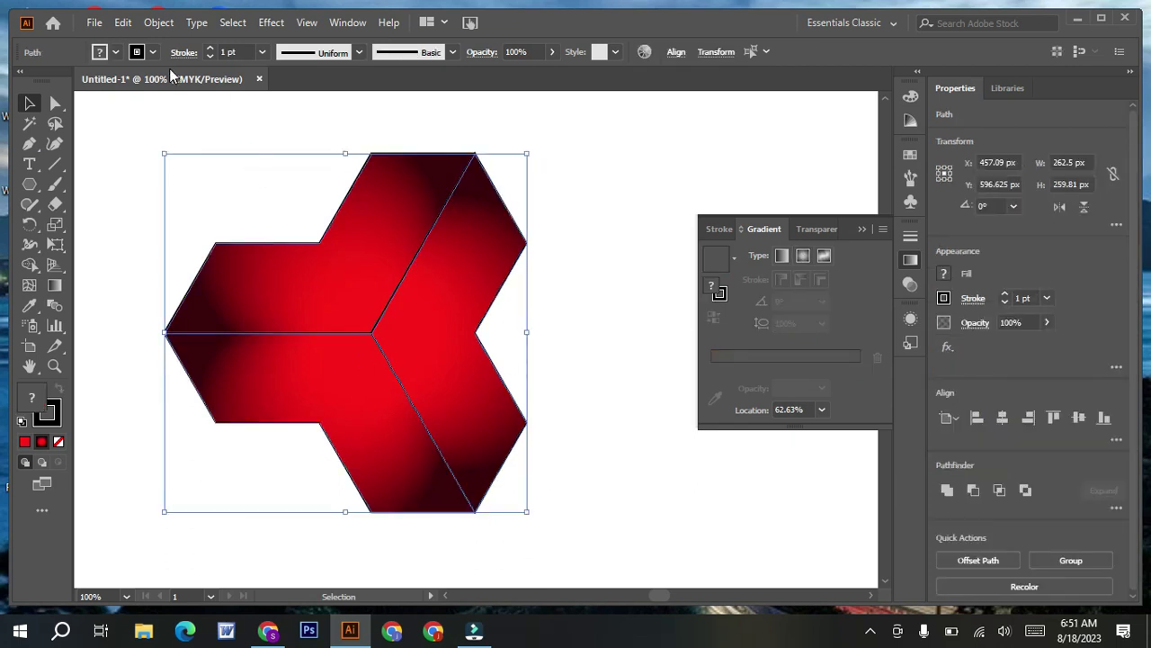
{"action": "left_click", "coordinate": [152, 51]}
{"action": "left_click", "coordinate": [12, 86]}
{"action": "left_click", "coordinate": [283, 123]}
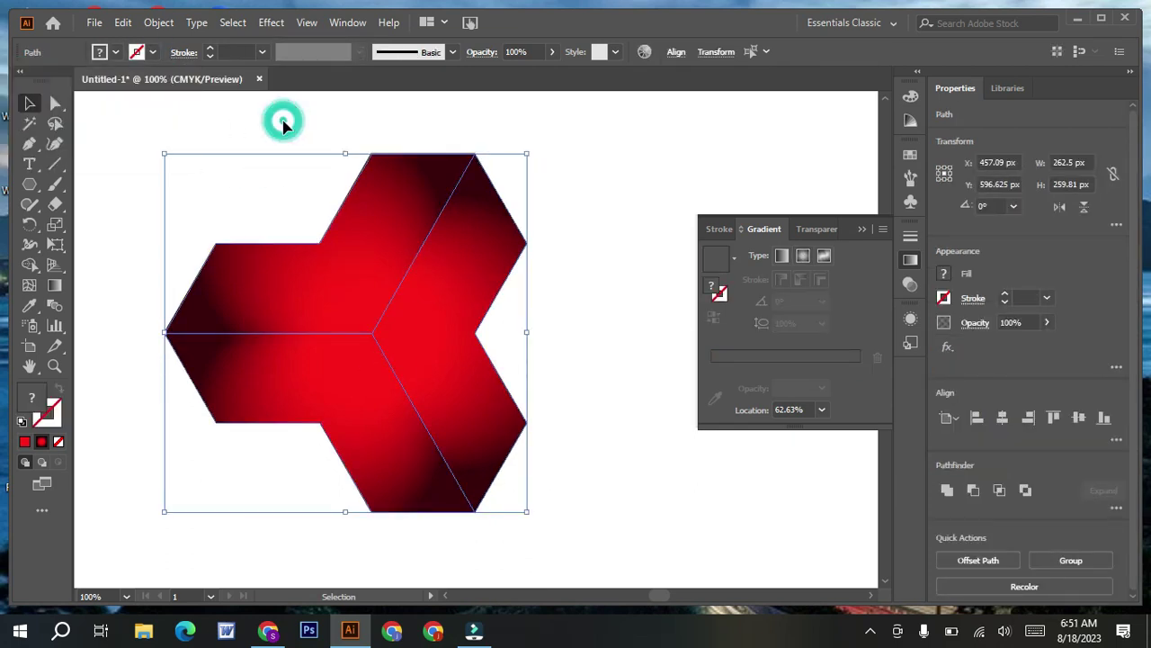
{"action": "left_click", "coordinate": [132, 154]}
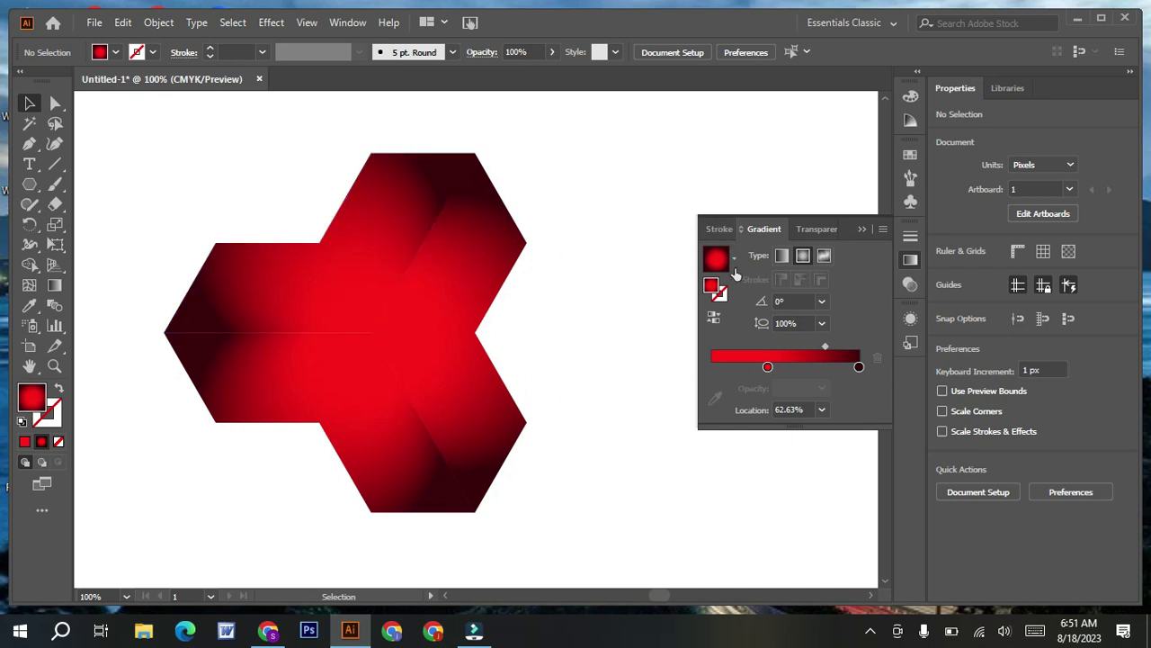
Select the upper-left face, nudge it up-left to check it, then undo back into place
{"action": "left_click", "coordinate": [861, 228]}
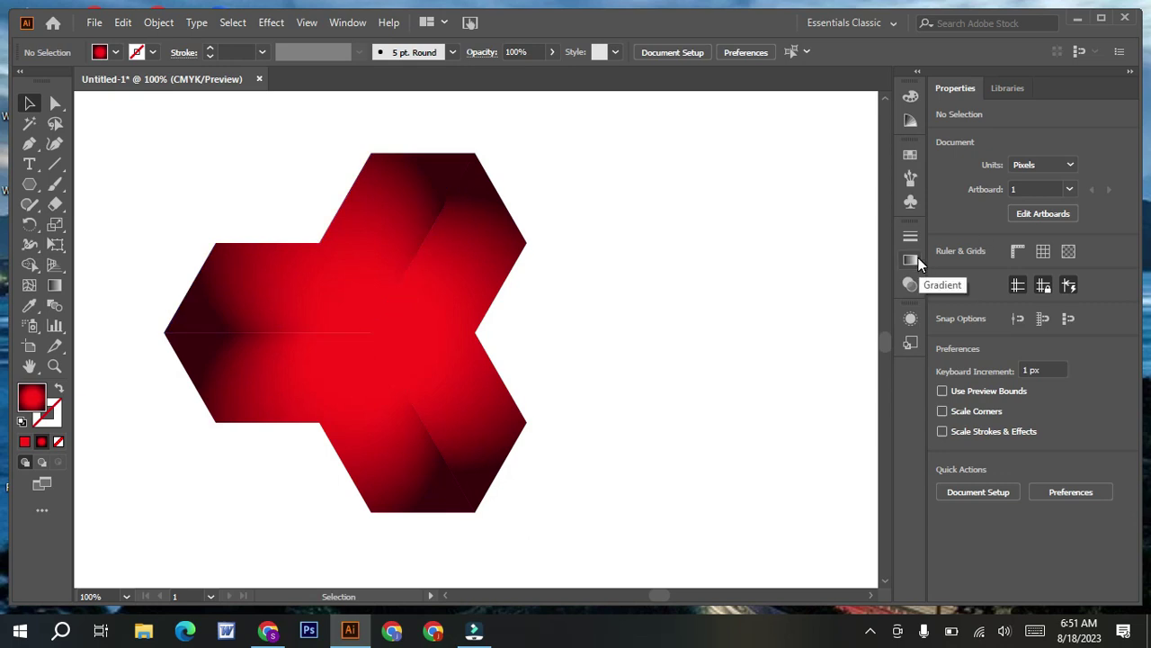
{"action": "left_click", "coordinate": [910, 260]}
{"action": "left_click", "coordinate": [283, 286]}
{"action": "key", "text": "a"}
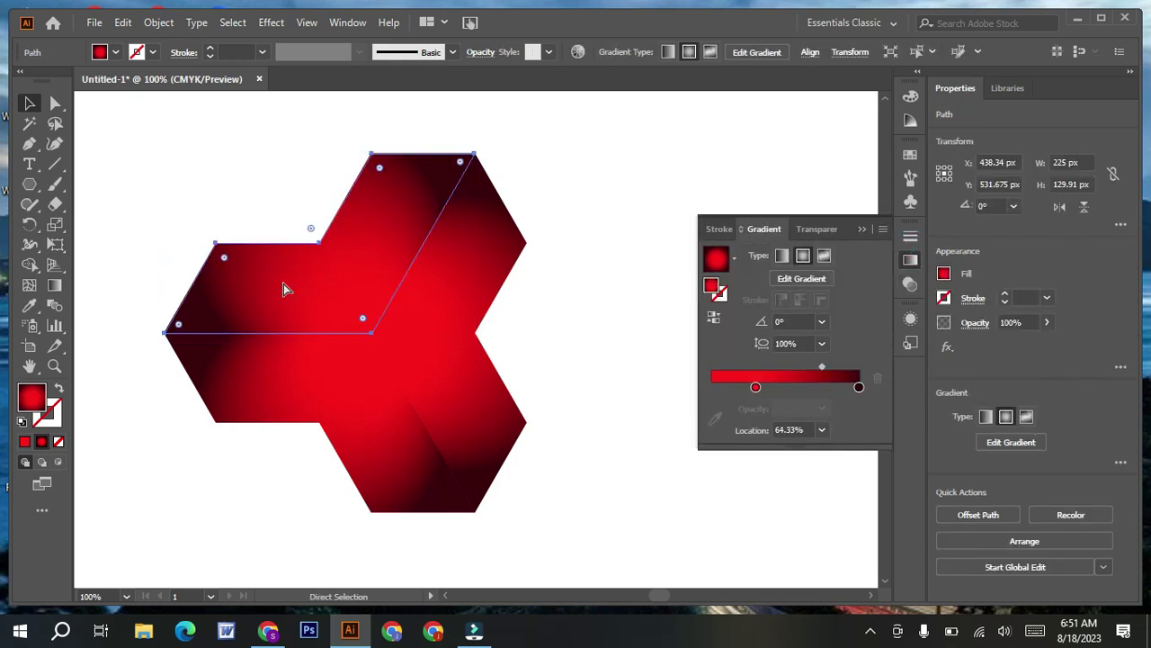
{"action": "key", "text": "v"}
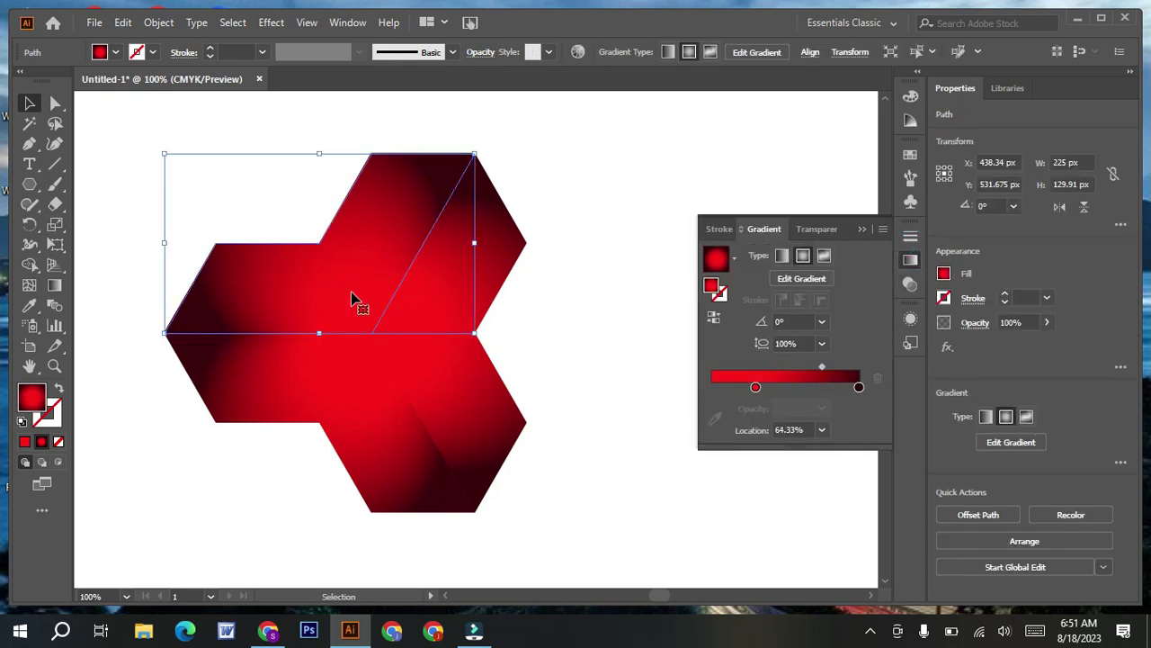
{"action": "left_click_drag", "start_coordinate": [353, 301], "coordinate": [295, 245]}
{"action": "key", "text": "a"}
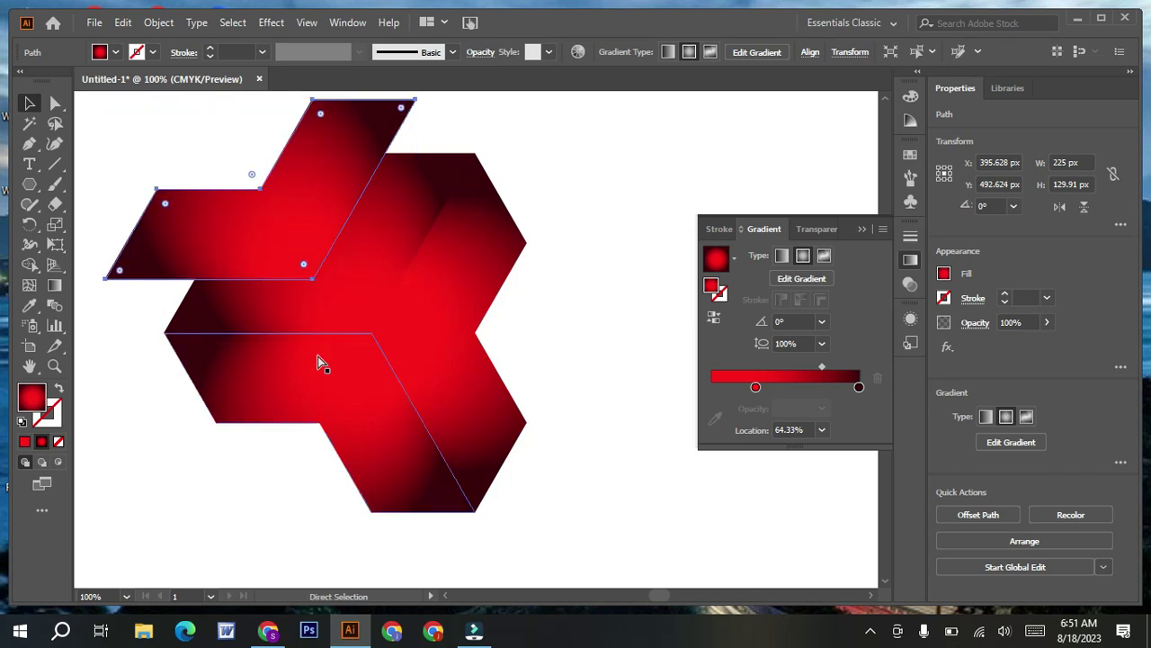
{"action": "key", "text": "ctrl+z"}
Put the top-face copy back and make its gradient run from white to black
{"action": "key", "text": "v"}
{"action": "left_click_drag", "start_coordinate": [755, 387], "coordinate": [712, 387]}
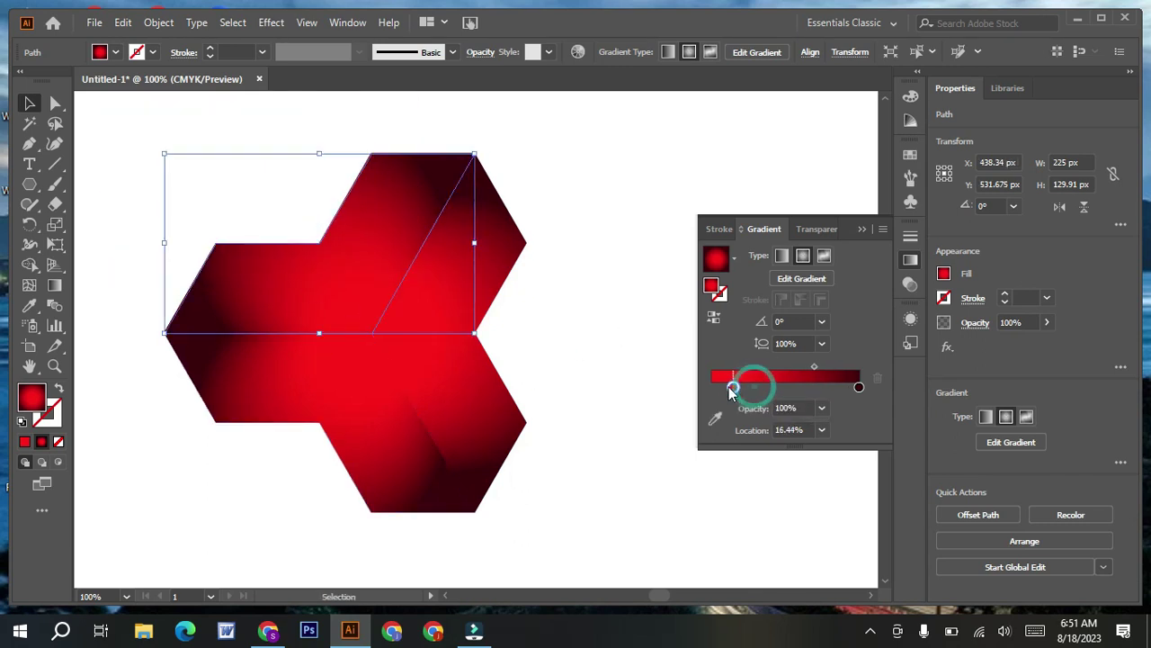
{"action": "double_click", "coordinate": [712, 387]}
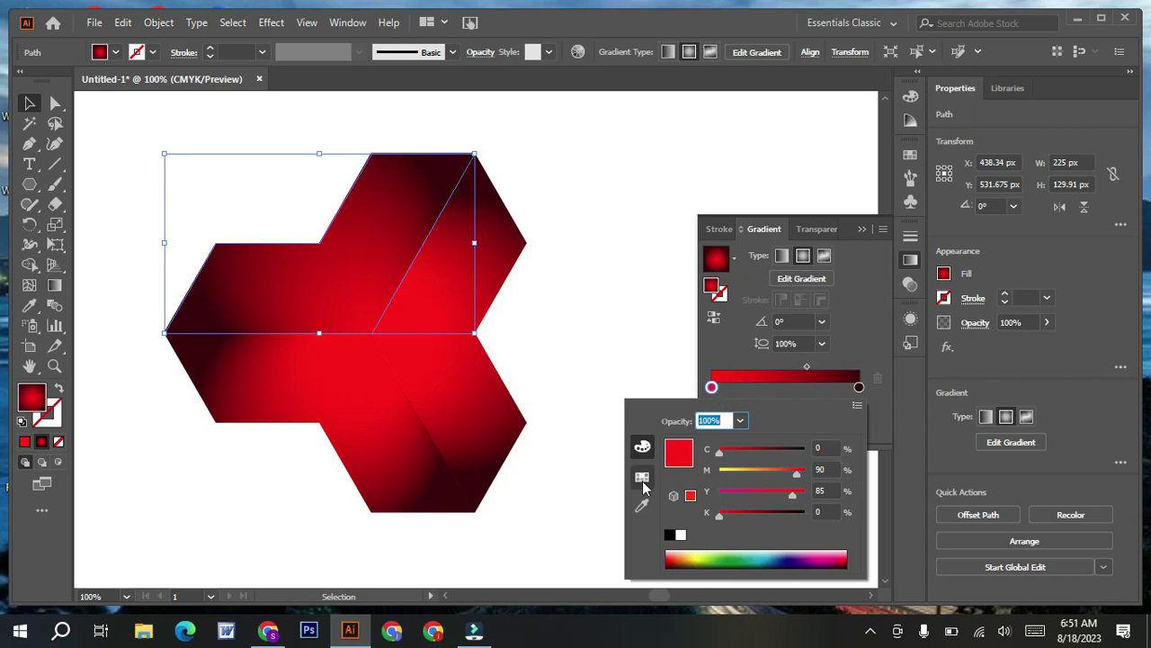
{"action": "left_click", "coordinate": [641, 476]}
{"action": "left_click", "coordinate": [665, 440]}
{"action": "double_click", "coordinate": [859, 387]}
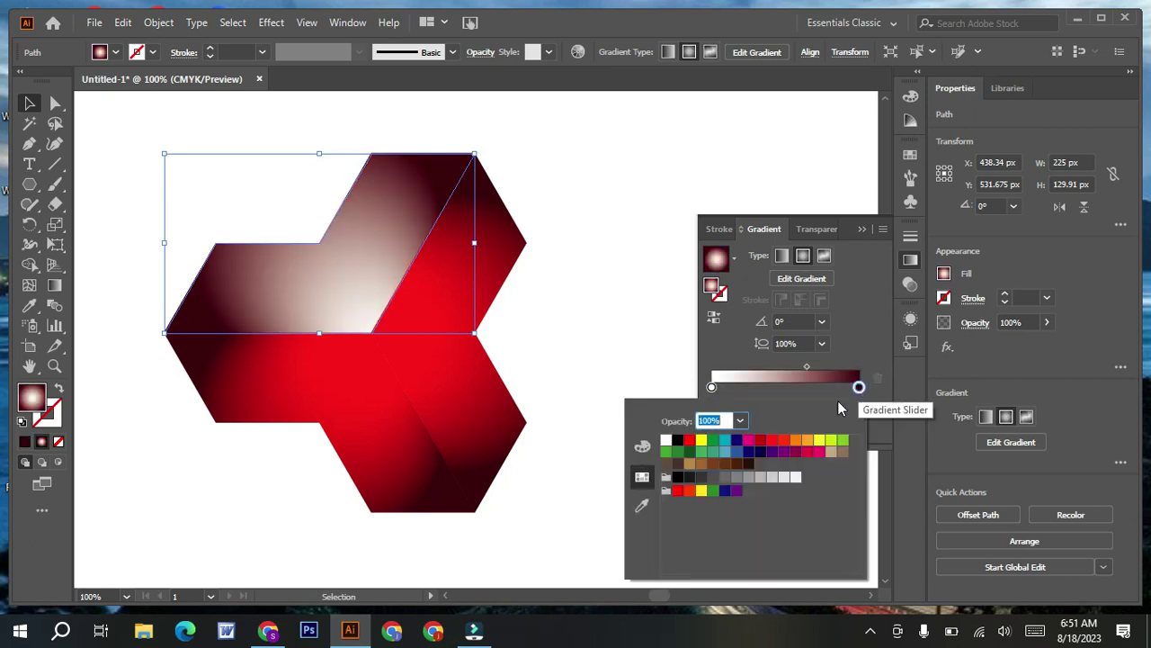
{"action": "left_click", "coordinate": [677, 440]}
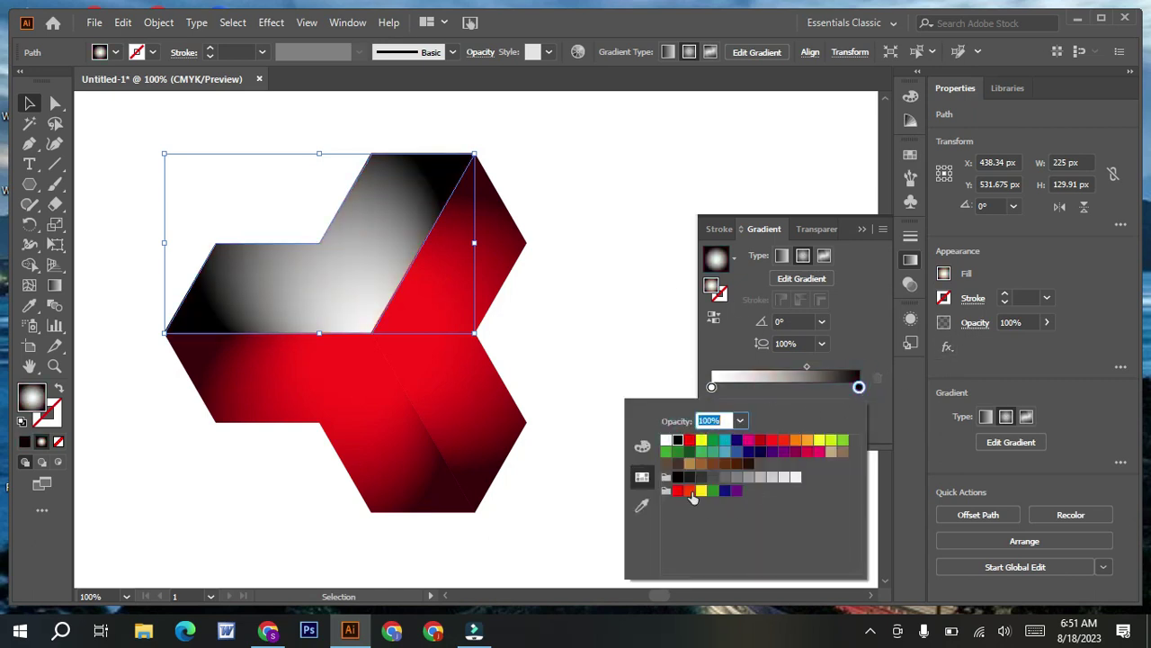
{"action": "left_click", "coordinate": [848, 265]}
Set the highlight face to Screen blending with opacity lowered to about 34%
{"action": "left_click", "coordinate": [817, 231]}
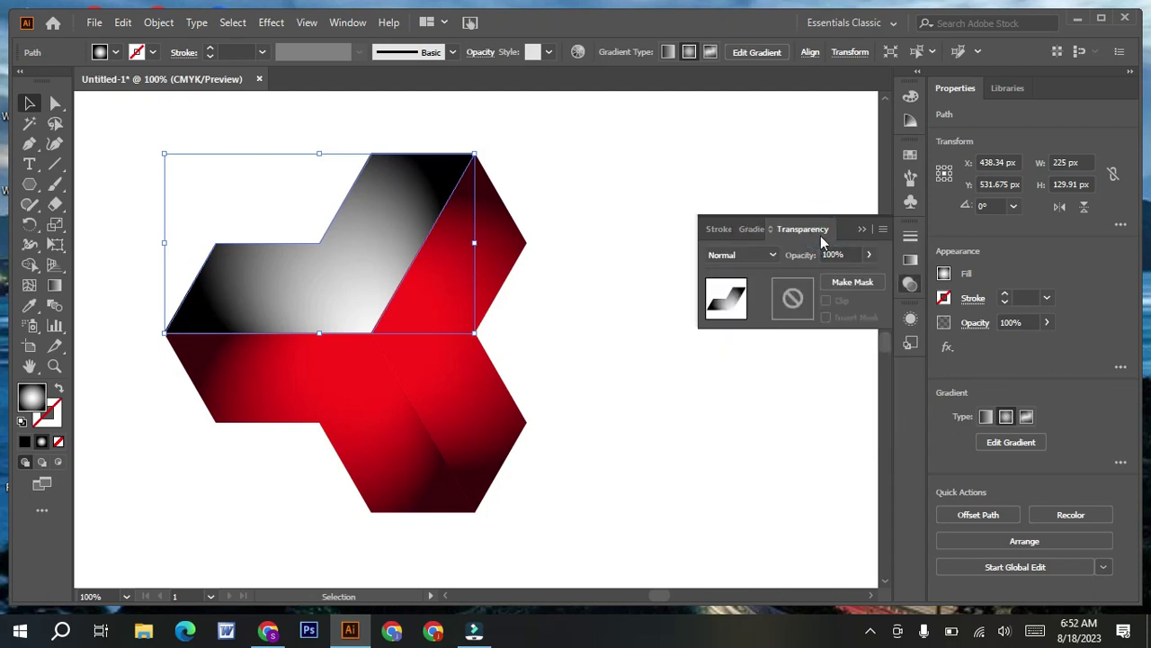
{"action": "left_click", "coordinate": [774, 253]}
{"action": "left_click", "coordinate": [746, 375]}
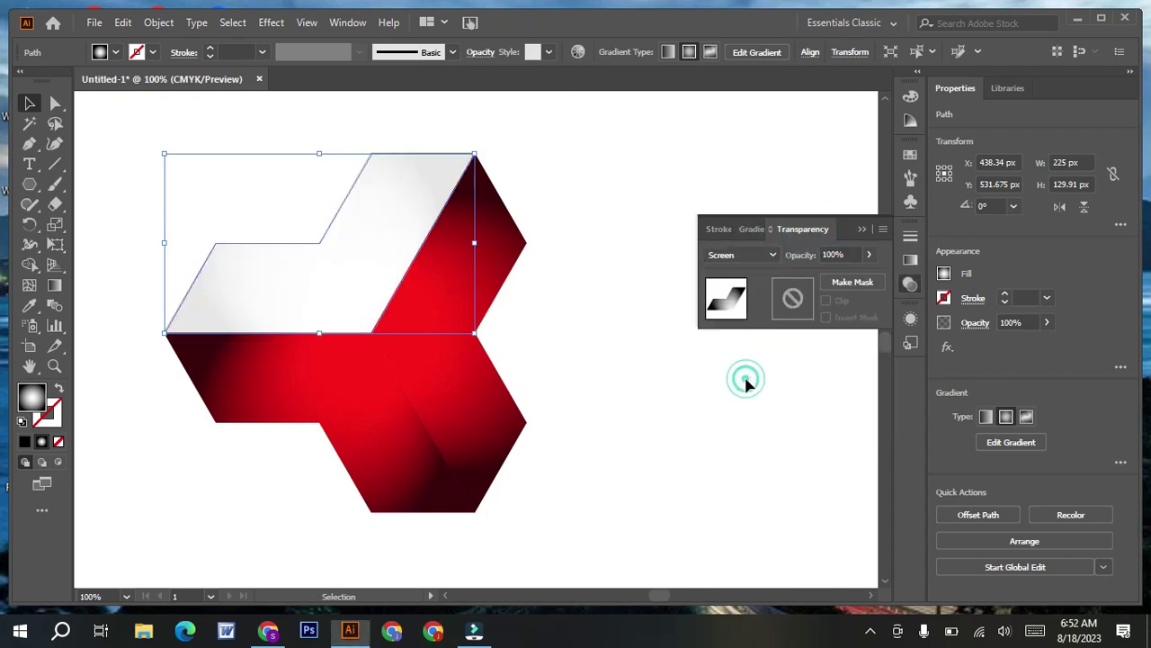
{"action": "left_click", "coordinate": [846, 254]}
{"action": "type", "text": "93"}
{"action": "key", "text": "Return"}
{"action": "scroll", "coordinate": [846, 256], "scroll_direction": "down", "scroll_amount": 12}
{"action": "scroll", "coordinate": [845, 255], "scroll_direction": "down", "scroll_amount": 12}
{"action": "scroll", "coordinate": [845, 255], "scroll_direction": "down", "scroll_amount": 12}
{"action": "scroll", "coordinate": [846, 255], "scroll_direction": "down", "scroll_amount": 11}
{"action": "scroll", "coordinate": [846, 256], "scroll_direction": "down", "scroll_amount": 8}
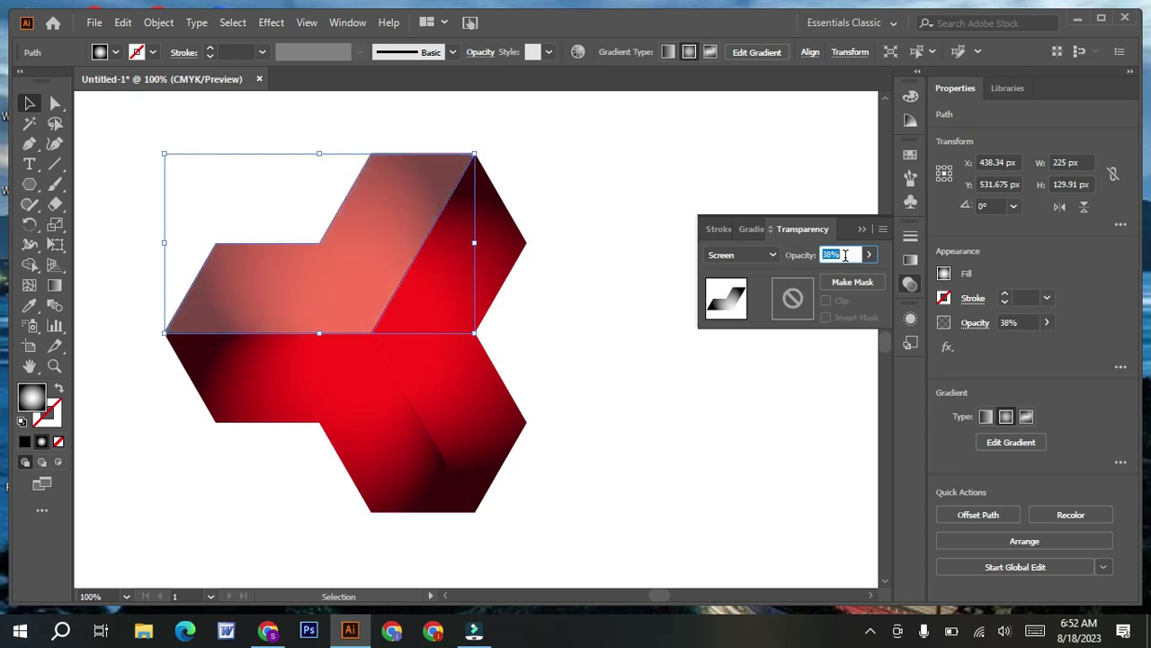
{"action": "type", "text": "34"}
Preview the highlight, then marquee-select every piece of the 3D shape
{"action": "left_click", "coordinate": [590, 327]}
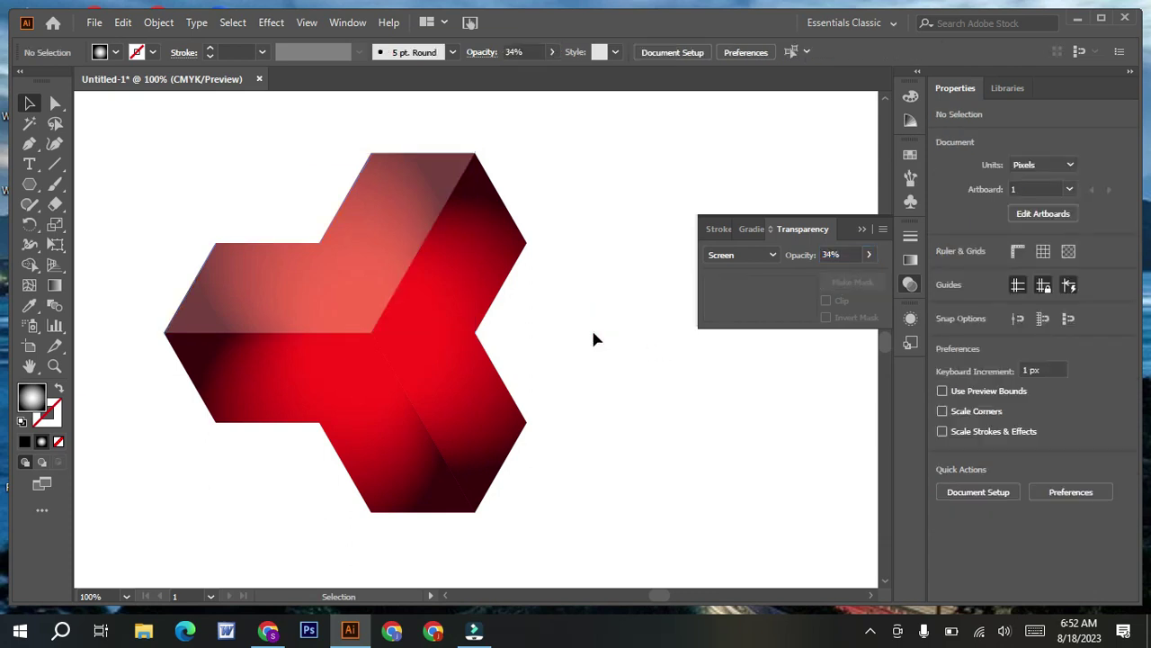
{"action": "key", "text": "ctrl+z"}
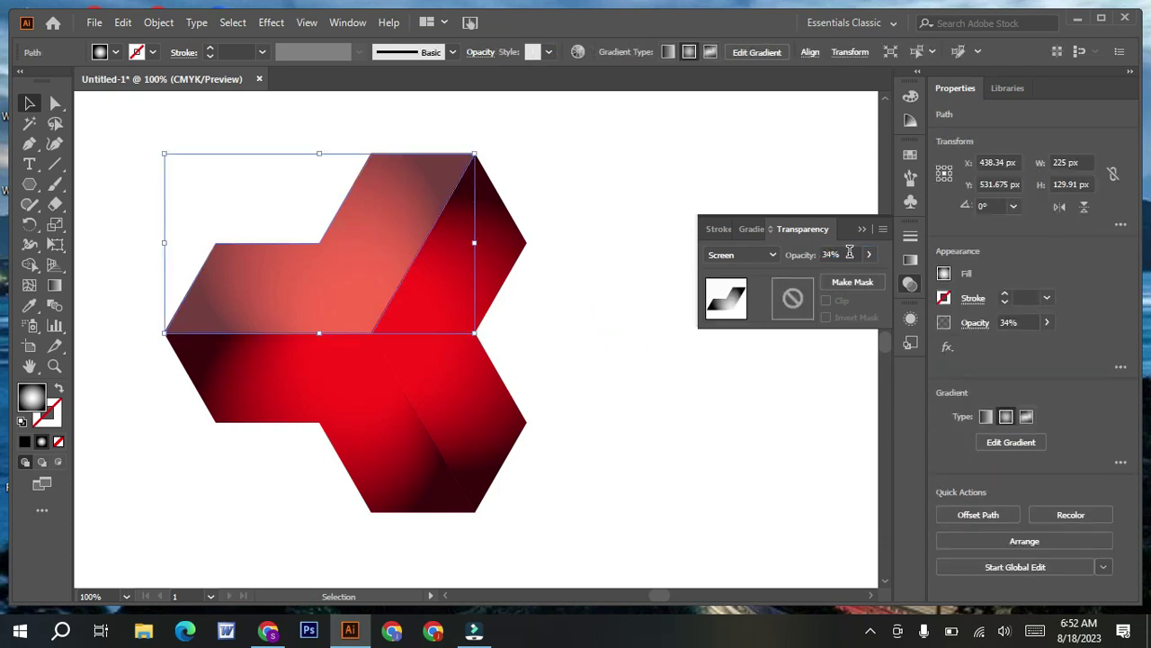
{"action": "scroll", "coordinate": [850, 254], "scroll_direction": "down", "scroll_amount": 7}
{"action": "left_click", "coordinate": [680, 322]}
{"action": "left_click_drag", "start_coordinate": [231, 159], "coordinate": [547, 482]}
{"action": "right_click", "coordinate": [338, 338]}
Group all the pieces into one shape and zoom out to the whole artboard
{"action": "left_click", "coordinate": [419, 369]}
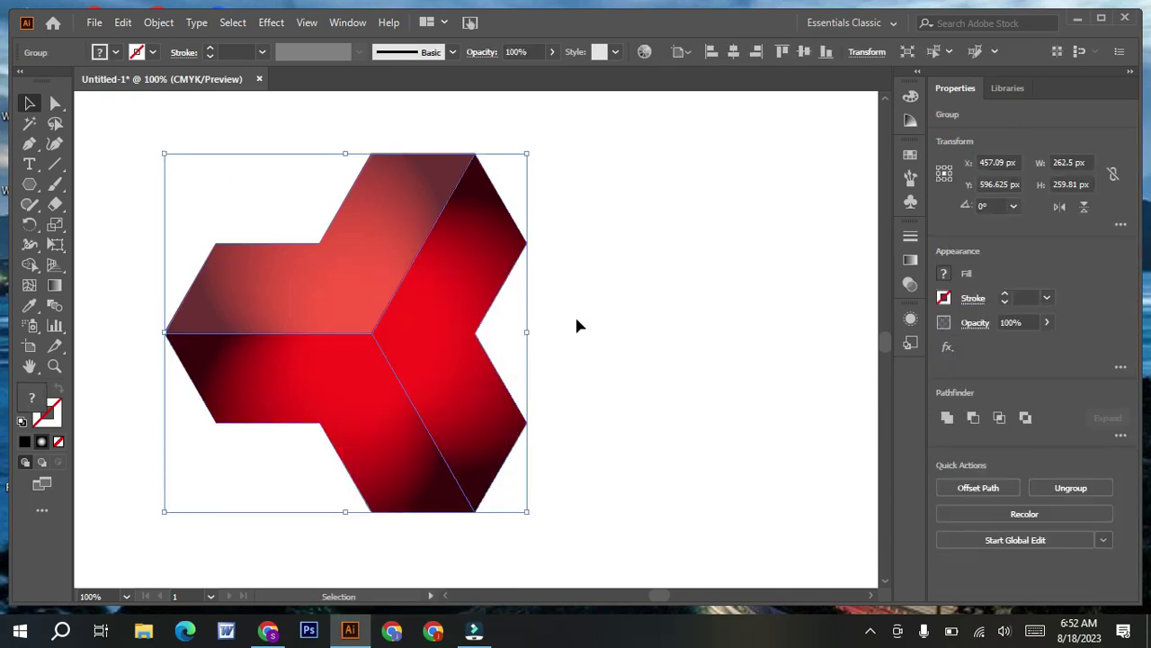
{"action": "left_click", "coordinate": [576, 326]}
{"action": "key", "text": "ctrl+minus"}
{"action": "key", "text": "ctrl+minus"}
{"action": "key", "text": "ctrl+minus"}
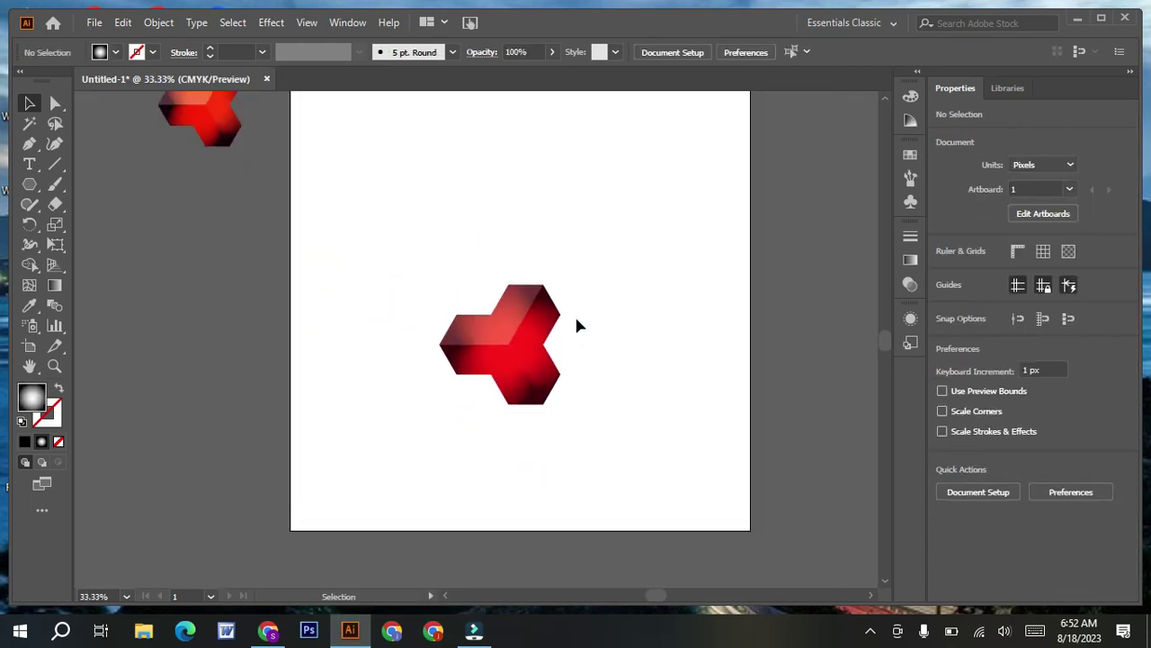
{"action": "key", "text": "ctrl+plus"}
{"action": "key", "text": "ctrl+minus"}
Move the grouped shape to the artboard's top-left, shifting the spare copy further onto the pasteboard
{"action": "mouse_move", "coordinate": [514, 364]}
{"action": "left_mouse_down"}
{"action": "mouse_move", "coordinate": [478, 227]}
{"action": "mouse_move", "coordinate": [460, 235]}
{"action": "mouse_move", "coordinate": [456, 222]}
{"action": "left_mouse_up"}
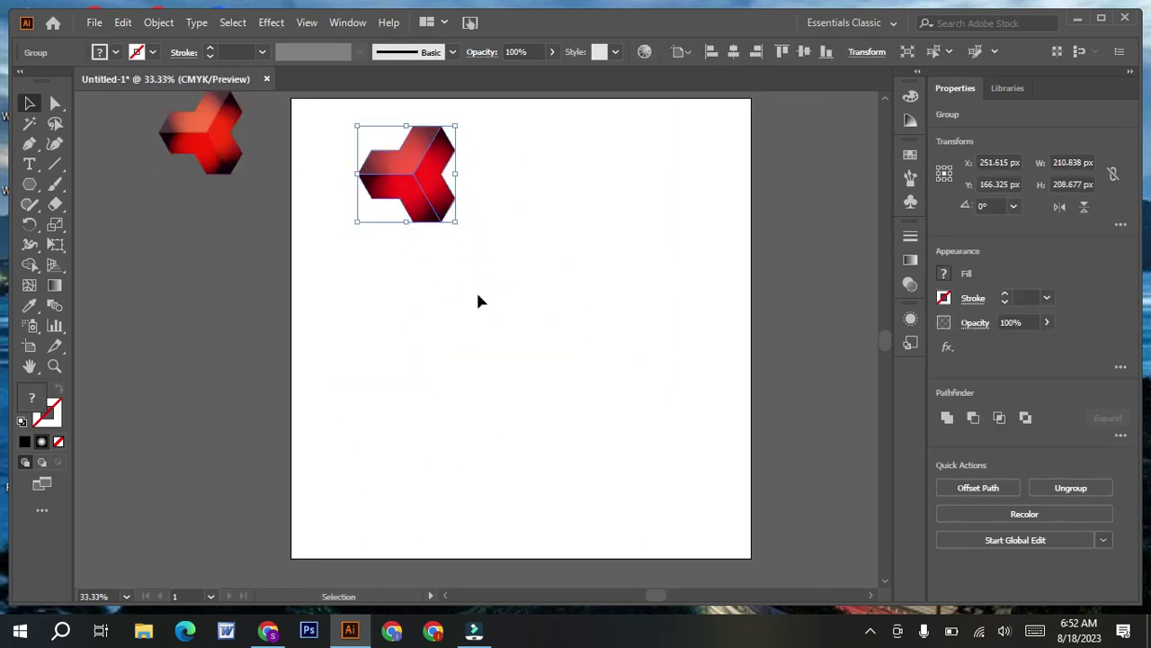
{"action": "left_click_drag", "start_coordinate": [216, 166], "coordinate": [113, 148]}
{"action": "left_click", "coordinate": [187, 255]}
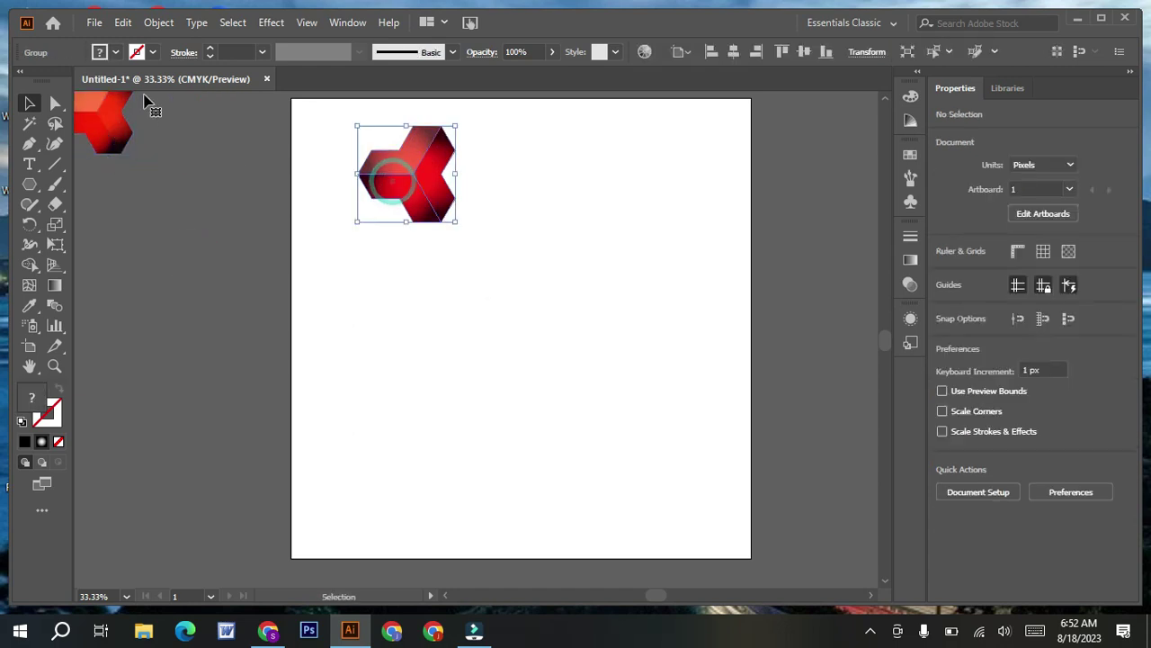
{"action": "left_click", "coordinate": [404, 175]}
{"action": "left_click", "coordinate": [159, 22]}
Make New Pattern 2 from the group with Brick by Row tiles about 175 × 149 px
{"action": "left_click", "coordinate": [450, 442]}
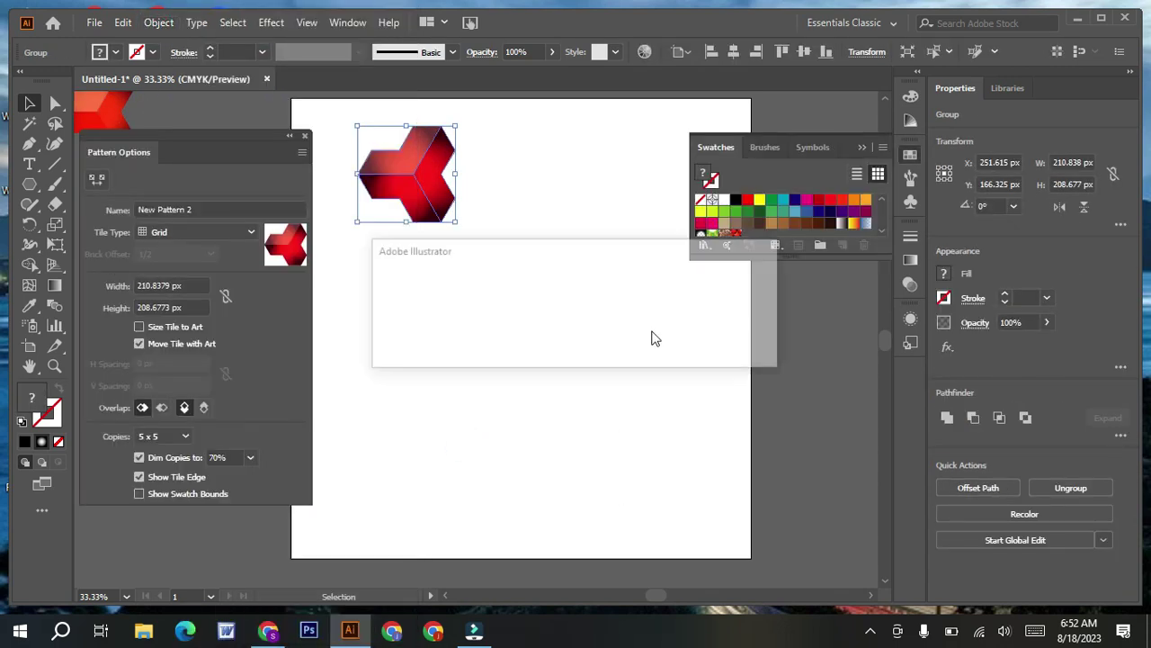
{"action": "left_click", "coordinate": [737, 349]}
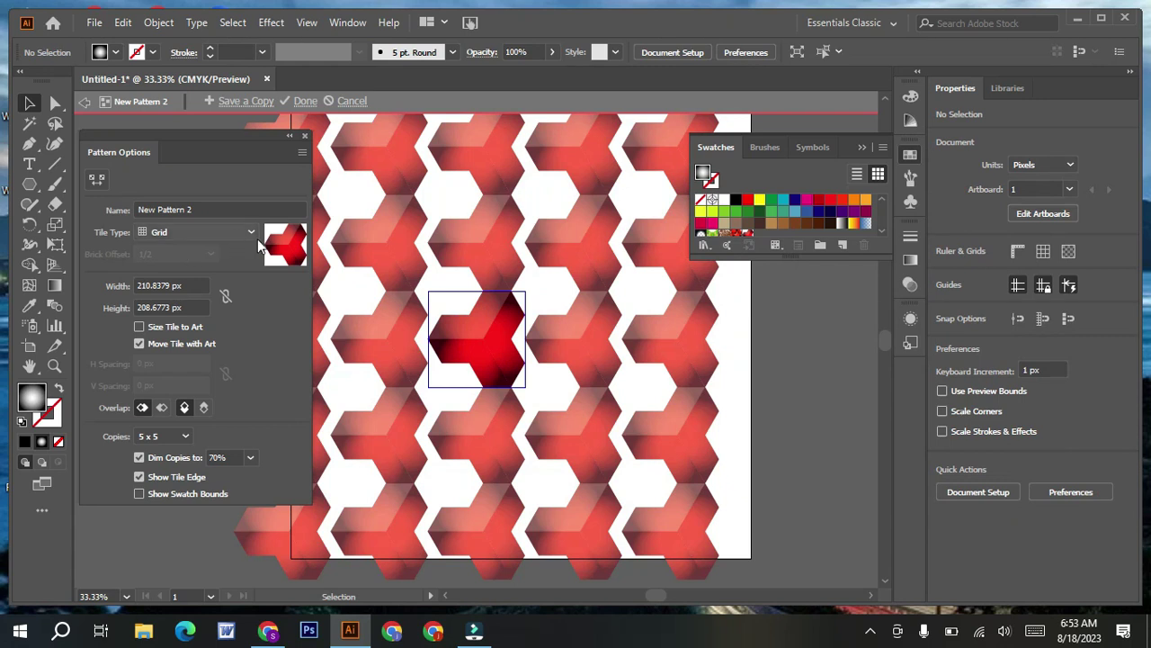
{"action": "left_click", "coordinate": [250, 232]}
{"action": "left_click", "coordinate": [213, 266]}
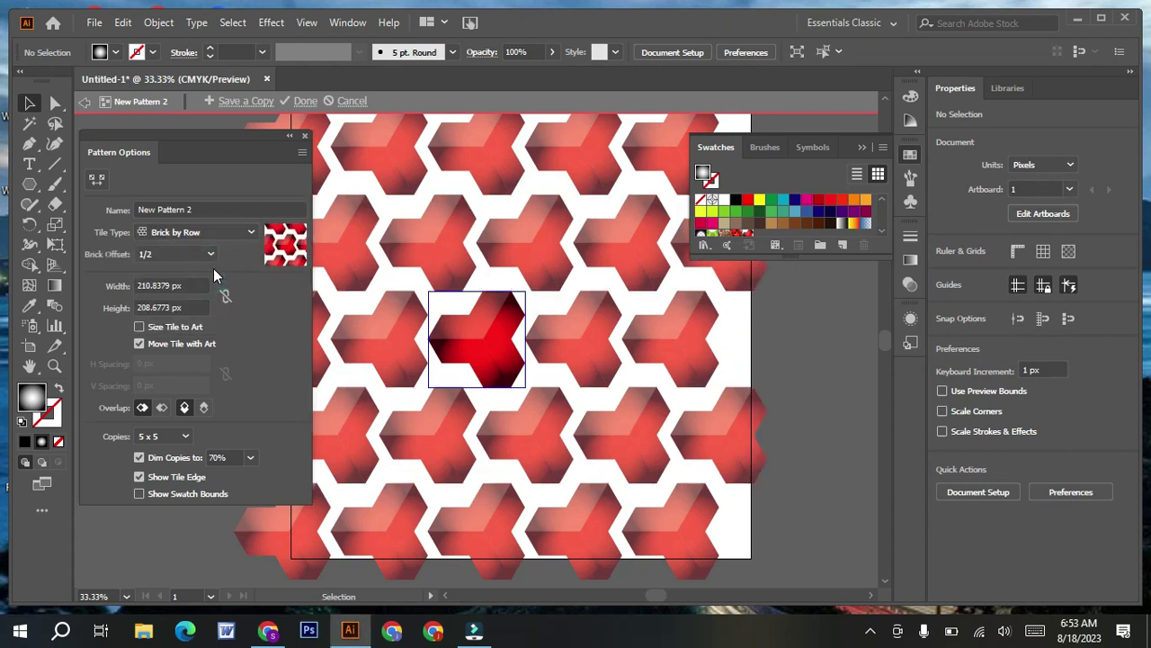
{"action": "left_click", "coordinate": [171, 285]}
{"action": "type", "text": "209"}
{"action": "key", "text": "Return"}
{"action": "key", "text": "Down"}
{"action": "key", "text": "Down"}
{"action": "key", "text": "Down"}
{"action": "key", "text": "Down"}
{"action": "key", "text": "Down"}
{"action": "key", "text": "Down"}
{"action": "key", "text": "Down"}
{"action": "key", "text": "Down"}
{"action": "key", "text": "Down"}
{"action": "key", "text": "Down"}
{"action": "key", "text": "Down"}
{"action": "key", "text": "Down"}
{"action": "key", "text": "Down"}
{"action": "key", "text": "Down"}
{"action": "key", "text": "Down"}
{"action": "key", "text": "Down"}
{"action": "left_click", "coordinate": [164, 308]}
{"action": "key", "text": "Down"}
{"action": "key", "text": "Down"}
{"action": "key", "text": "Down"}
{"action": "key", "text": "Down"}
{"action": "key", "text": "Down"}
{"action": "key", "text": "Down"}
{"action": "key", "text": "Down"}
{"action": "key", "text": "Down"}
{"action": "key", "text": "Down"}
{"action": "key", "text": "Down"}
{"action": "key", "text": "Down"}
{"action": "key", "text": "Down"}
{"action": "key", "text": "Down"}
{"action": "key", "text": "Down"}
{"action": "key", "text": "Down"}
{"action": "key", "text": "Down"}
{"action": "key", "text": "Down"}
{"action": "key", "text": "Down"}
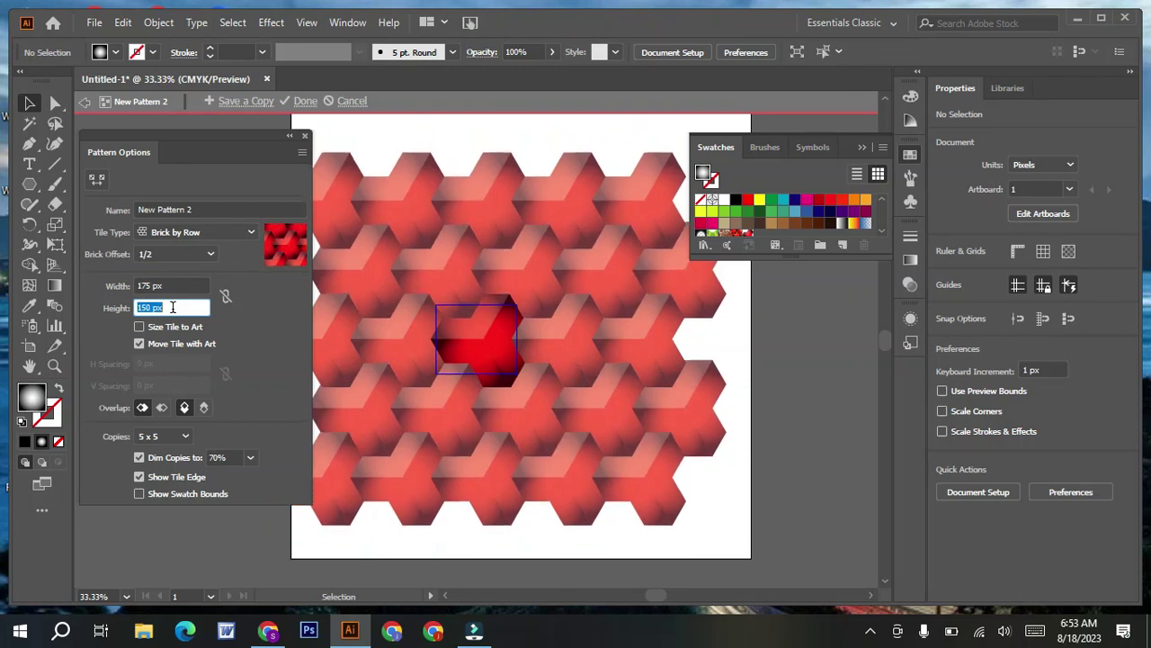
{"action": "key", "text": "Down"}
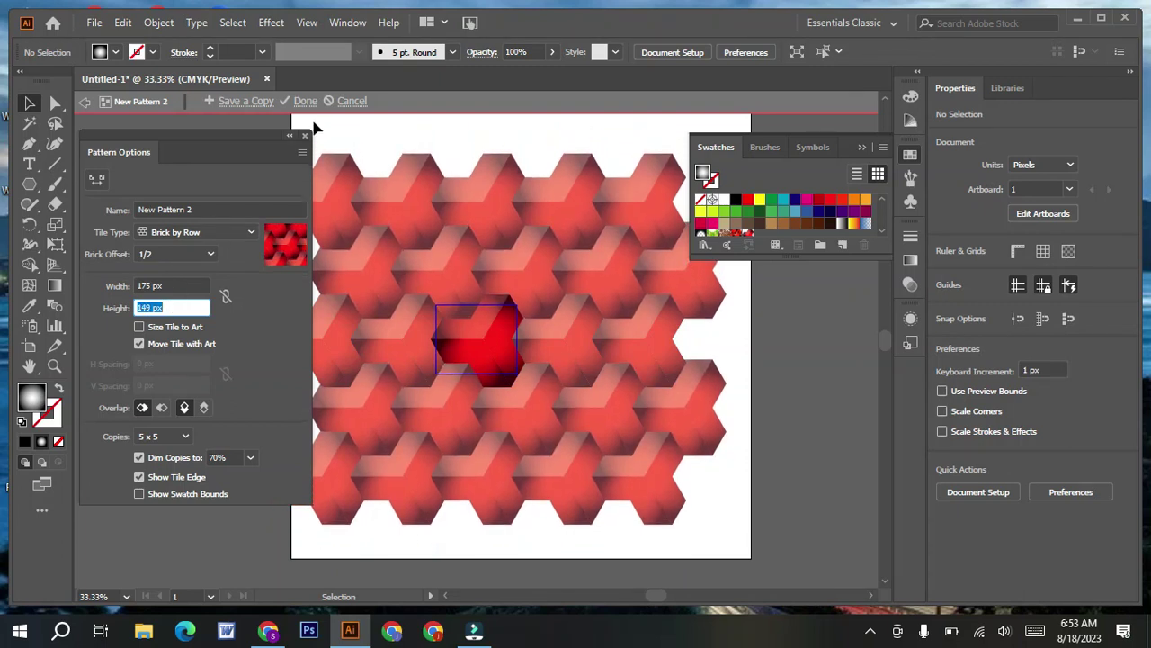
Finish editing the pattern and move the source shape off the artboard to the left
{"action": "left_click", "coordinate": [305, 101]}
{"action": "left_click_drag", "start_coordinate": [406, 184], "coordinate": [139, 223]}
{"action": "left_click", "coordinate": [198, 343]}
{"action": "left_click_drag", "start_coordinate": [27, 186], "coordinate": [72, 184]}
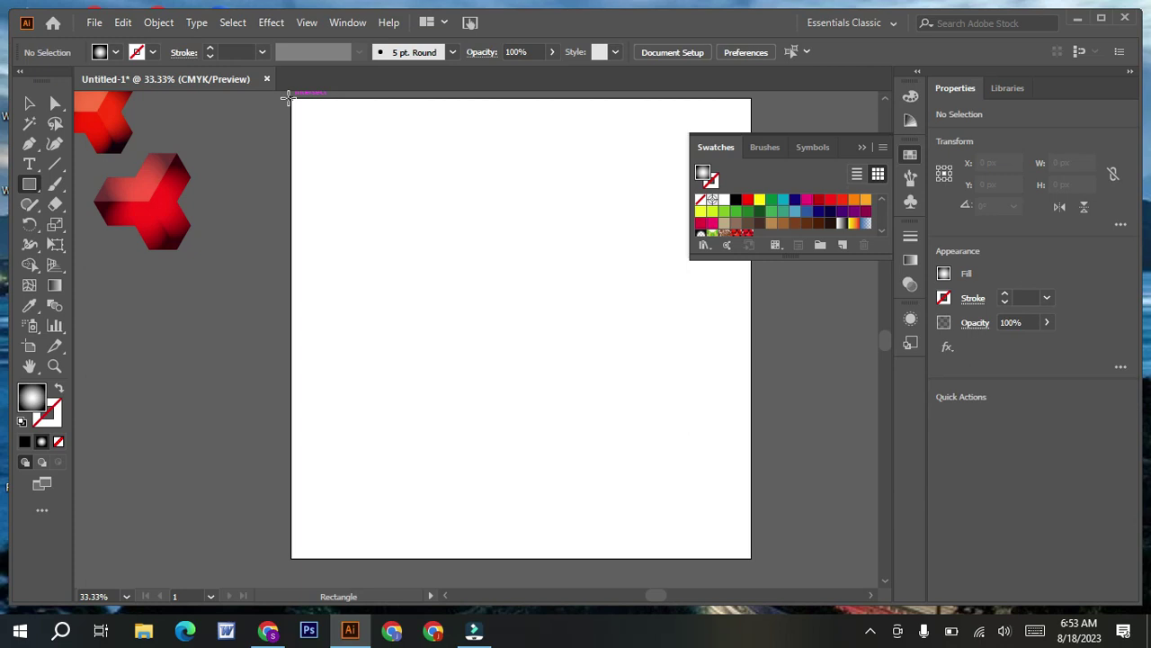
Draw a 1000 × 1000 px rectangle over the artboard and fill it with New Pattern 2
{"action": "mouse_move", "coordinate": [291, 99]}
{"action": "left_mouse_down"}
{"action": "mouse_move", "coordinate": [426, 411]}
{"action": "mouse_move", "coordinate": [709, 549]}
{"action": "mouse_move", "coordinate": [752, 558]}
{"action": "left_mouse_up"}
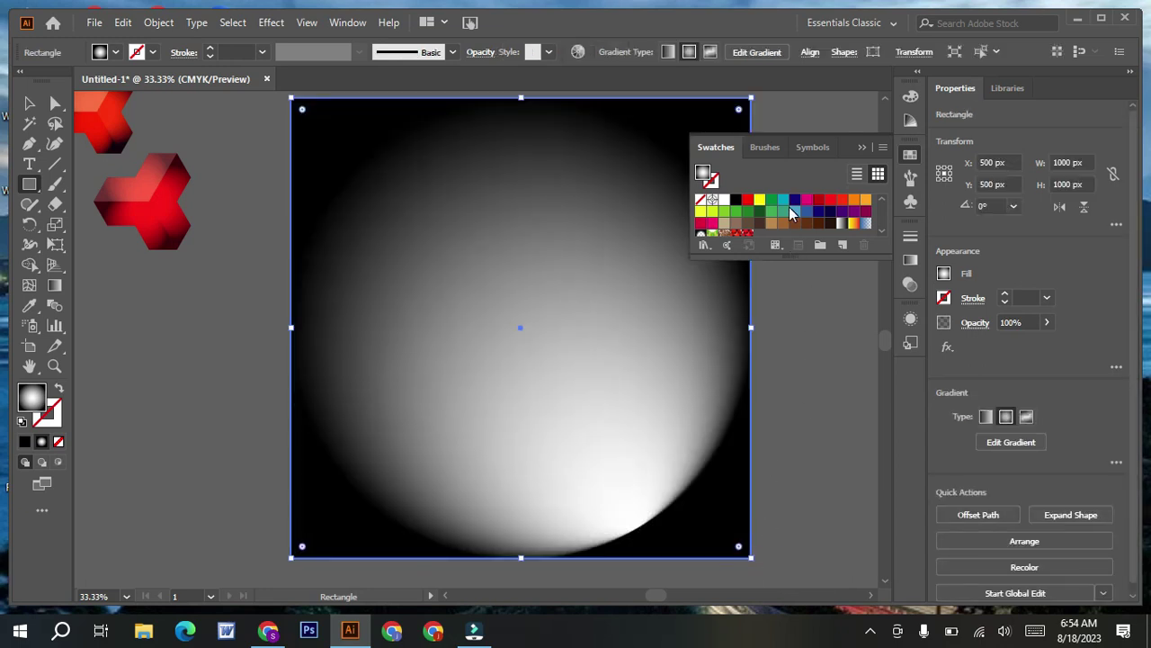
{"action": "scroll", "coordinate": [789, 207], "scroll_direction": "down", "scroll_amount": 3}
{"action": "left_click", "coordinate": [749, 200]}
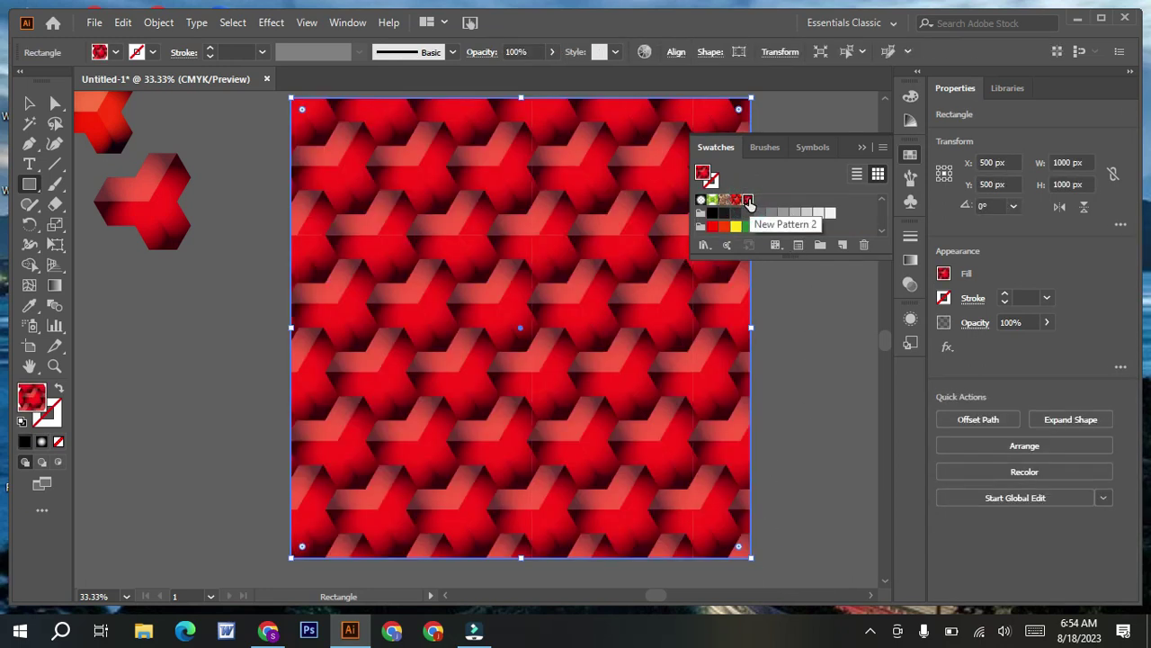
{"action": "left_click", "coordinate": [734, 201]}
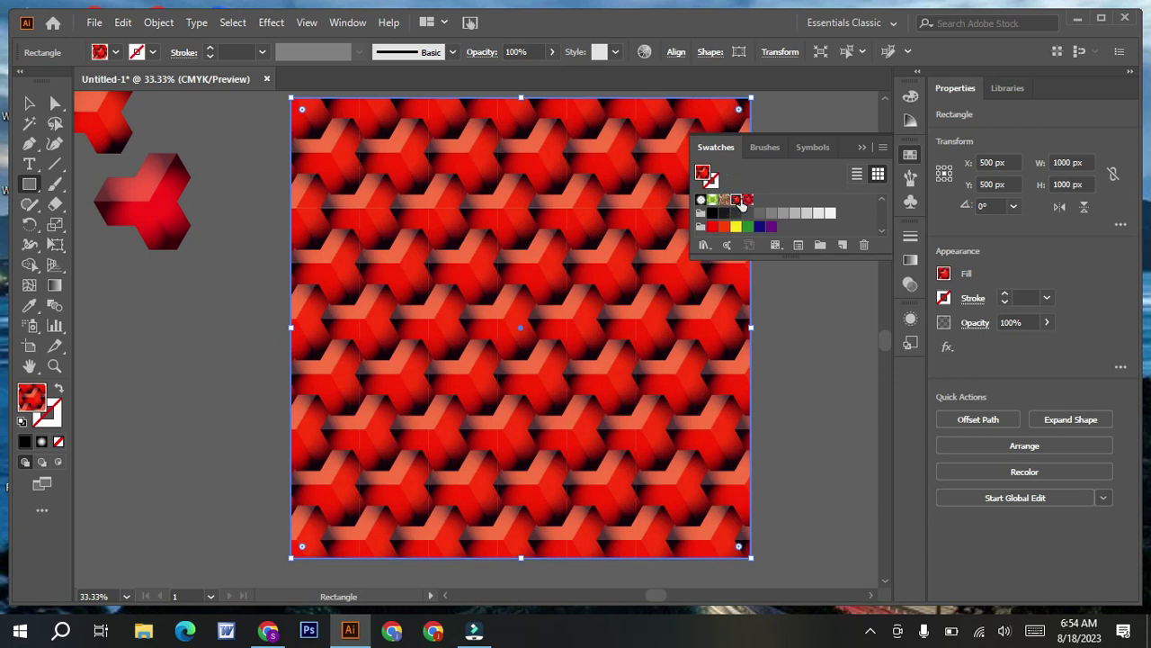
{"action": "left_click", "coordinate": [745, 200]}
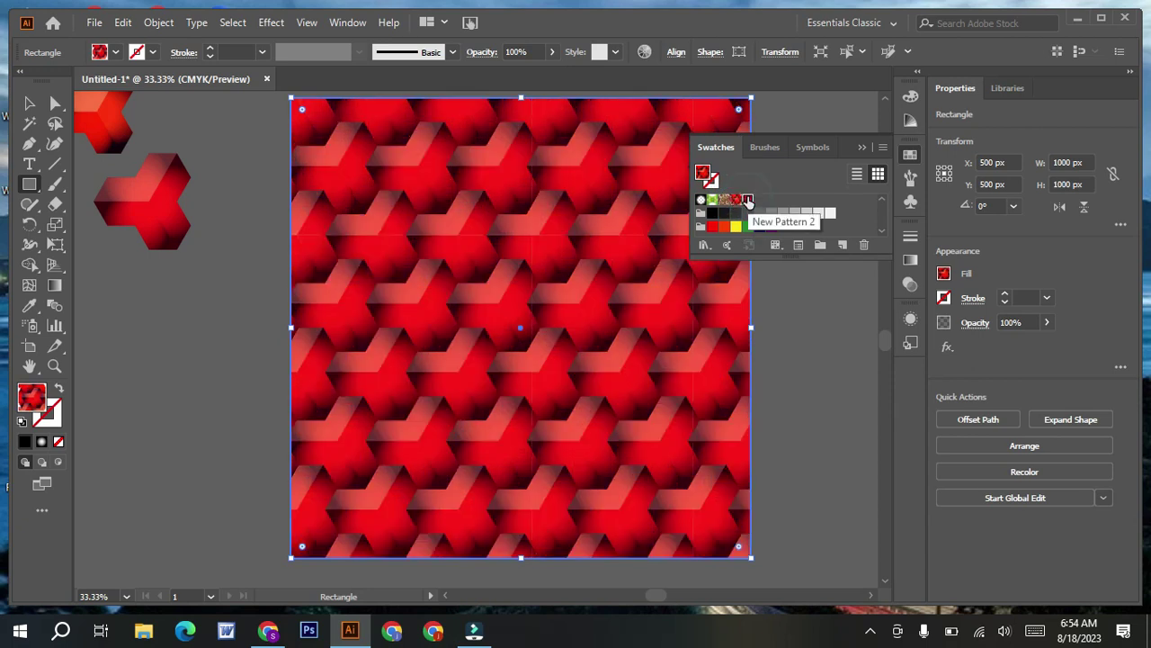
{"action": "left_click", "coordinate": [861, 145]}
Return to the Selection tool and scroll around to inspect the pattern-filled rectangle
{"action": "scroll", "coordinate": [840, 260], "scroll_direction": "up", "scroll_amount": 1}
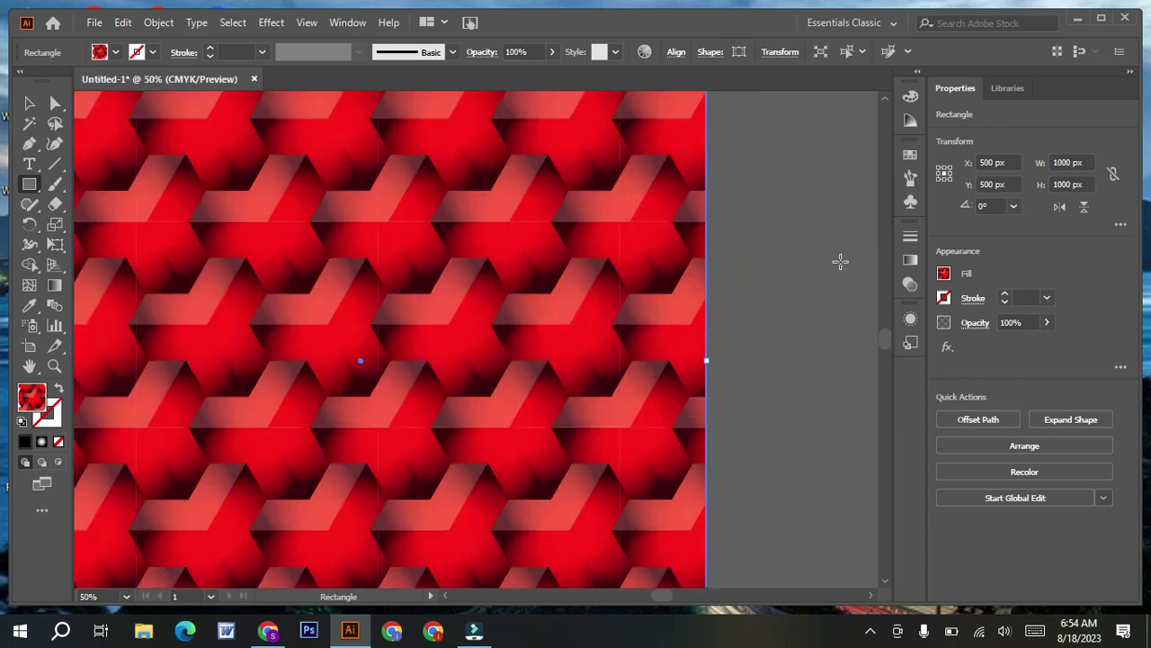
{"action": "left_click", "coordinate": [27, 103]}
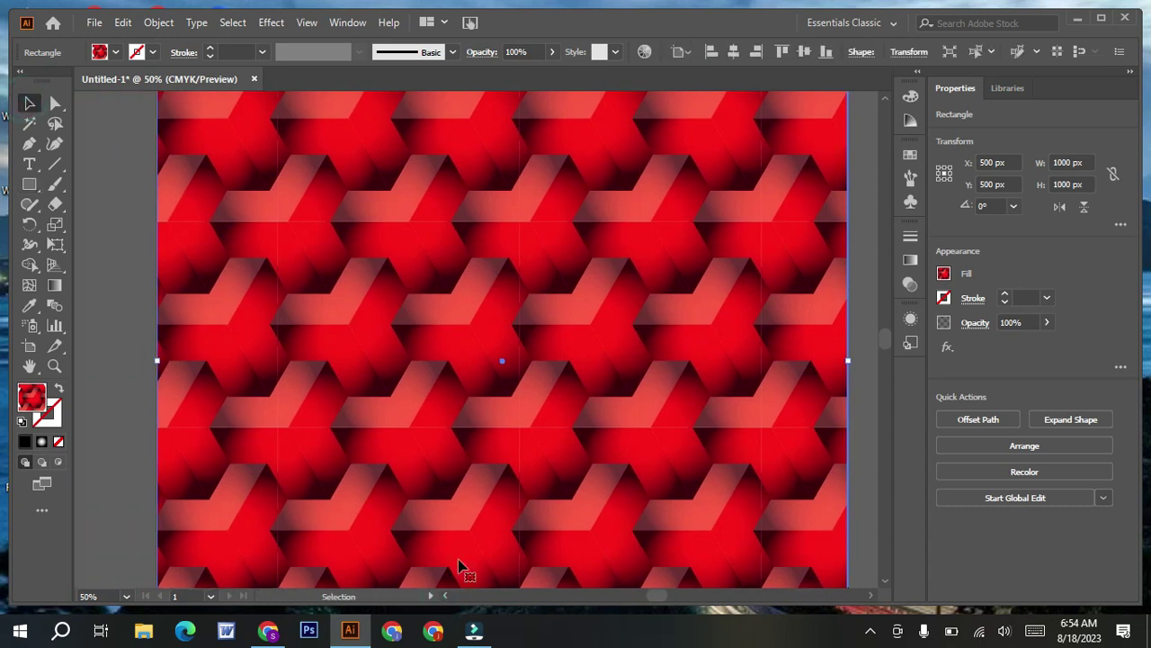
{"action": "scroll", "coordinate": [495, 513], "scroll_direction": "up", "scroll_amount": 2}
{"action": "scroll", "coordinate": [496, 513], "scroll_direction": "down", "scroll_amount": 1}
{"action": "scroll", "coordinate": [495, 514], "scroll_direction": "down", "scroll_amount": 1}
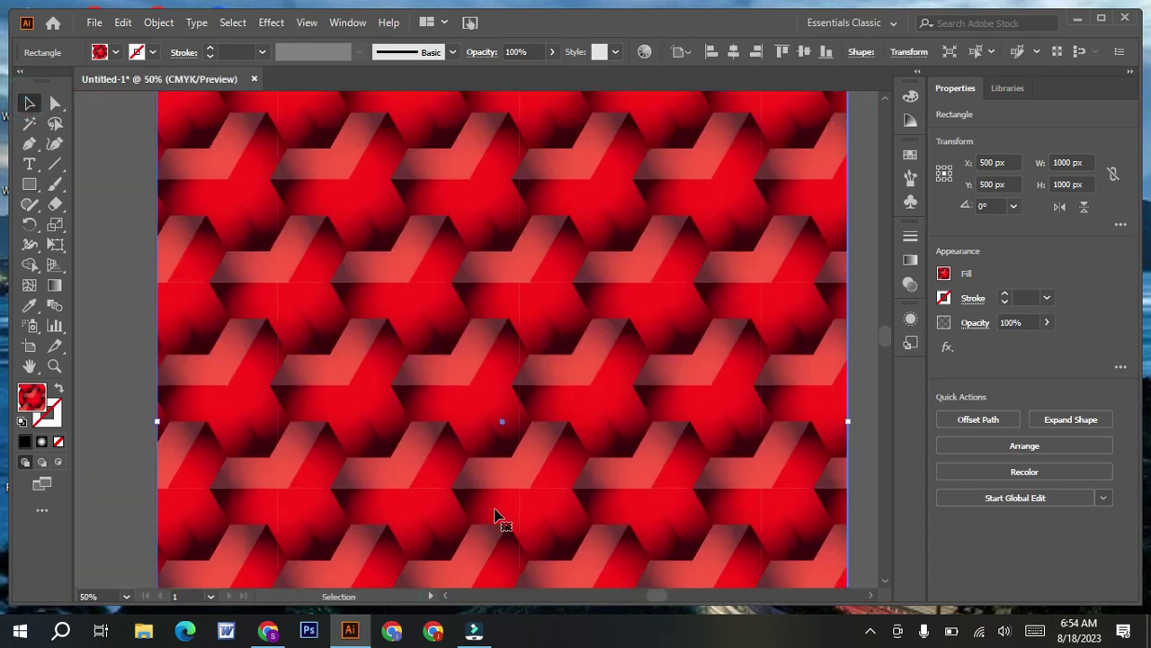
{"action": "scroll", "coordinate": [496, 514], "scroll_direction": "down", "scroll_amount": 1}
{"action": "scroll", "coordinate": [495, 518], "scroll_direction": "up", "scroll_amount": 2}
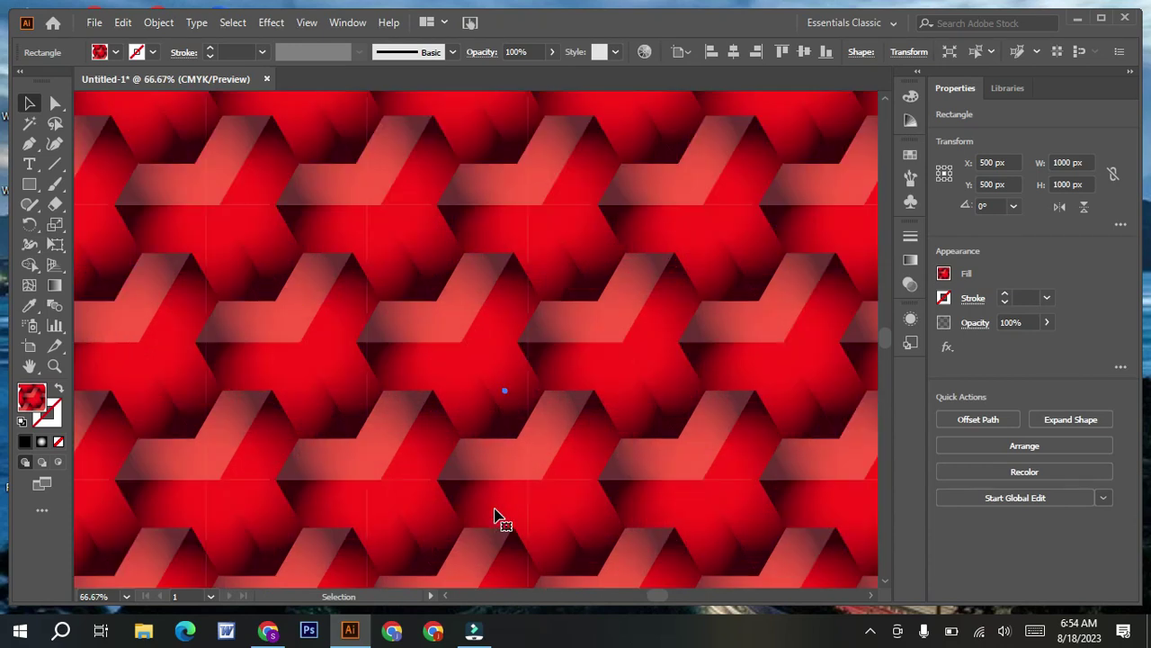
{"action": "scroll", "coordinate": [496, 518], "scroll_direction": "down", "scroll_amount": 1}
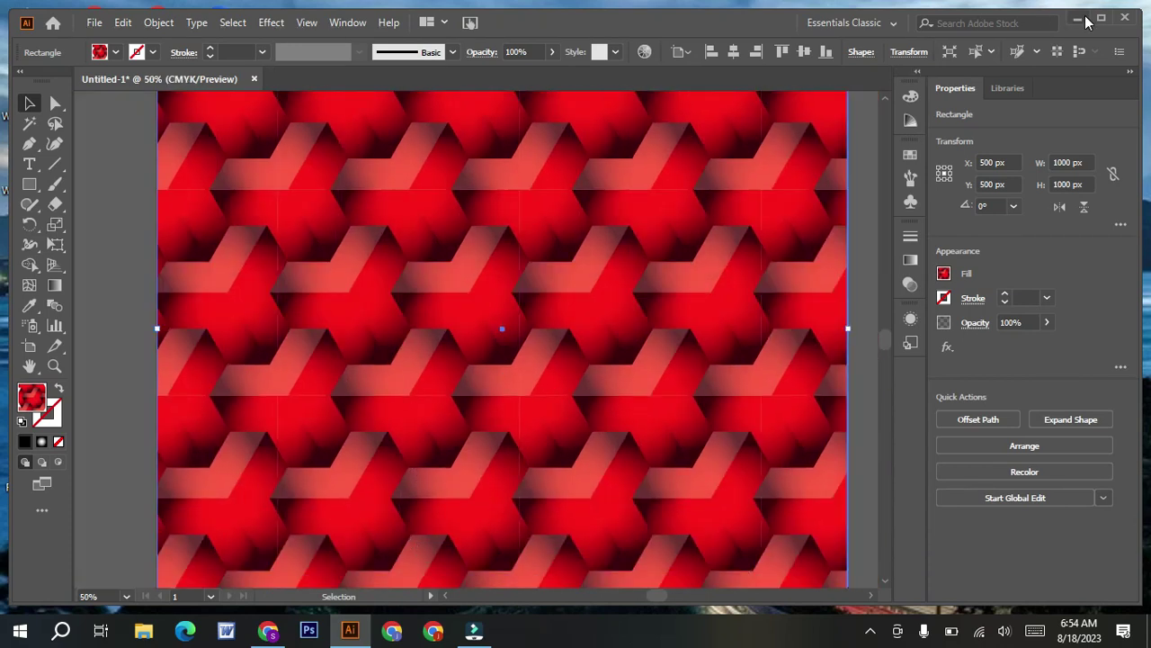
{"action": "scroll", "coordinate": [331, 381], "scroll_direction": "up", "scroll_amount": 3}
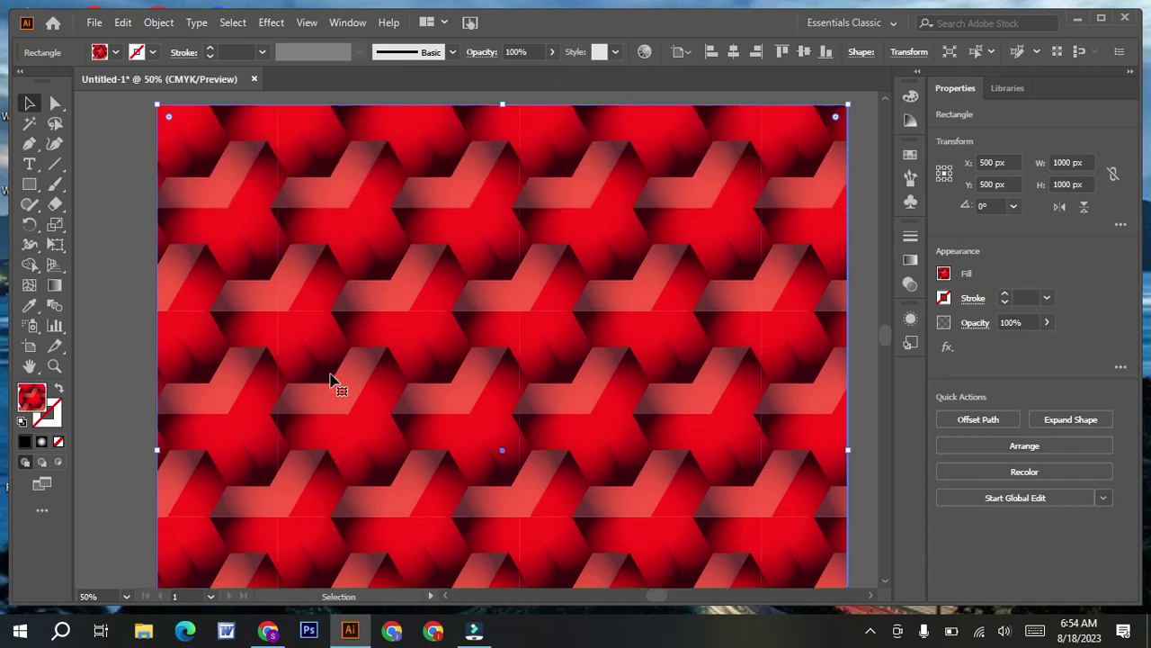